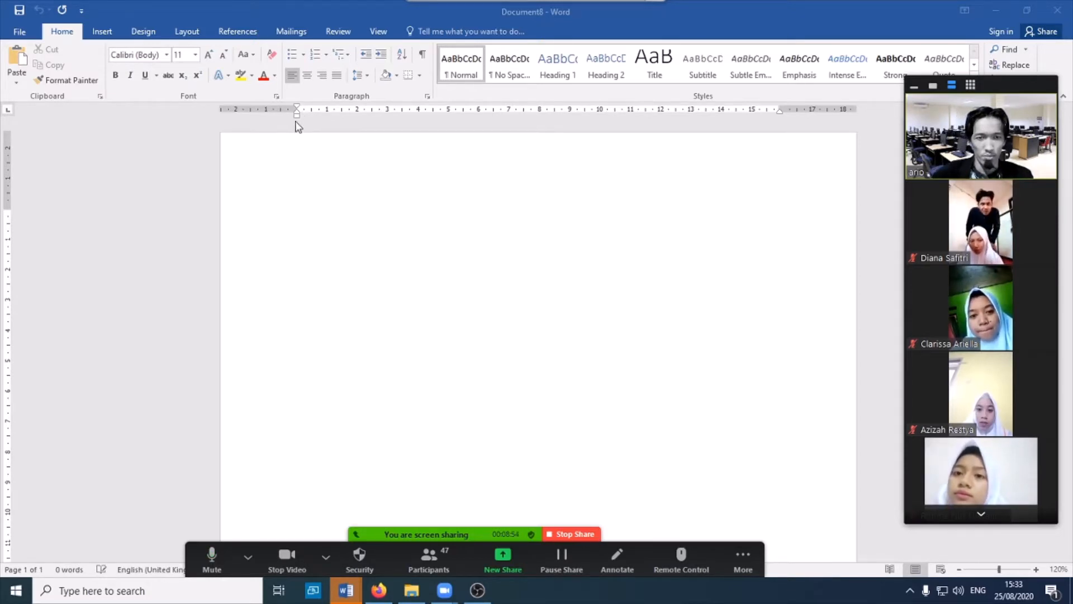
{"action": "scroll", "coordinate": [296, 122], "scroll_direction": "up", "scroll_amount": 9, "text": "ctrl"}
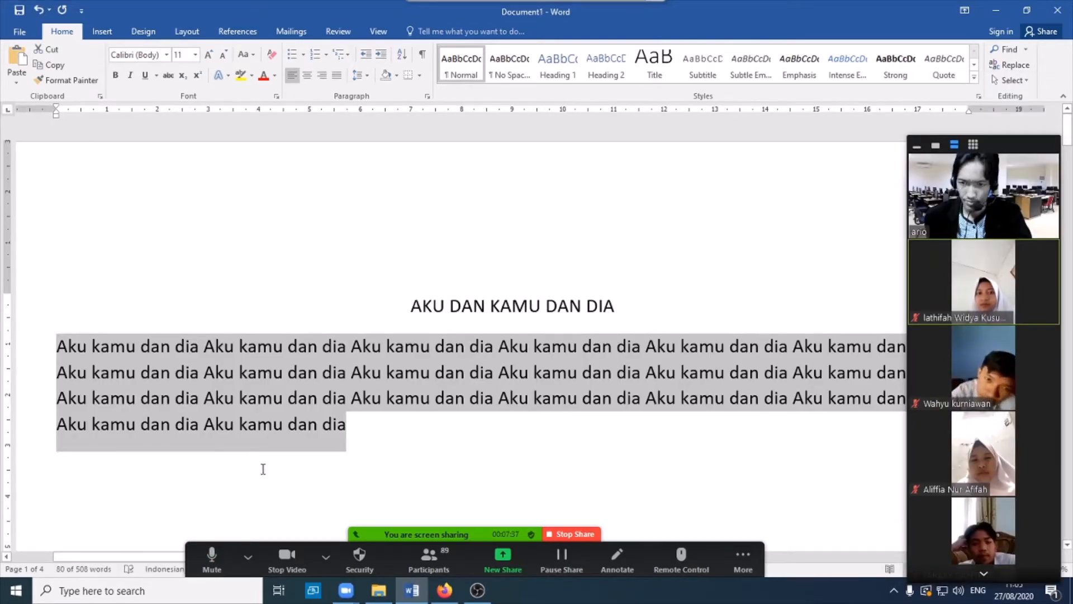
Add three copies of the "Aku kamu dan dia" paragraph below the first one, each as a separate paragraph.
{"action": "left_click", "coordinate": [148, 462]}
{"action": "left_click", "coordinate": [358, 424]}
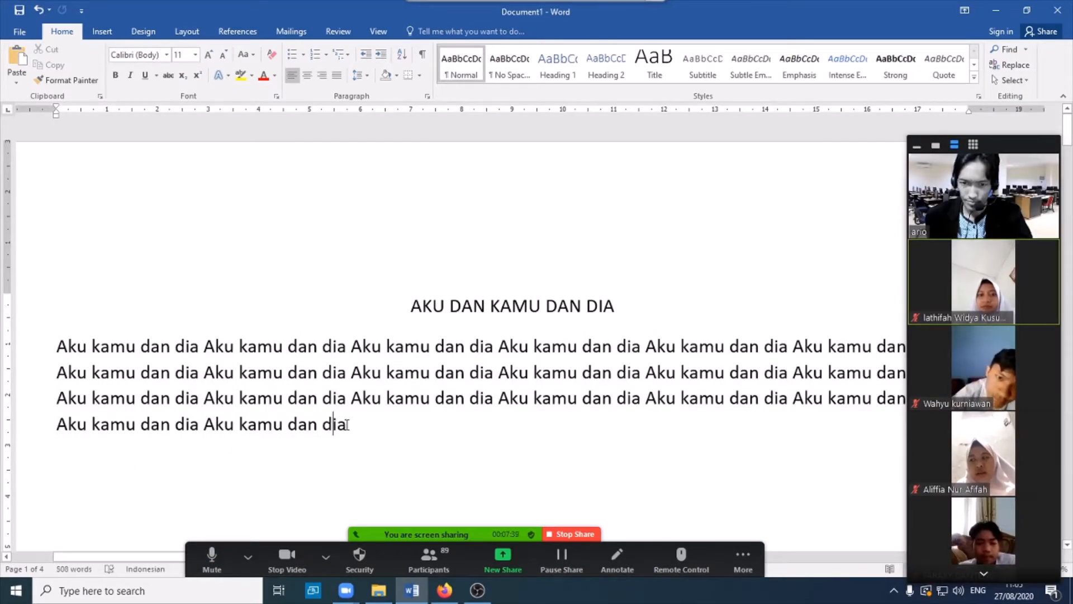
{"action": "key", "text": "Return"}
{"action": "type", "text": "Aku kamu dan dia Aku kamu dan dia Aku kamu dan dia Aku kamu dan dia Aku kamu dan dia Aku kamu dan dia Aku kamu dan dia Aku kamu dan dia Aku kamu dan dia Aku kamu dan dia Aku kamu dan dia Aku kamu dan dia Aku kamu dan dia Aku kamu dan dia Aku kamu dan dia Aku kamu dan dia Aku kamu dan dia Aku kamu dan dia Aku kamu dan dia Aku kamu dan dia"}
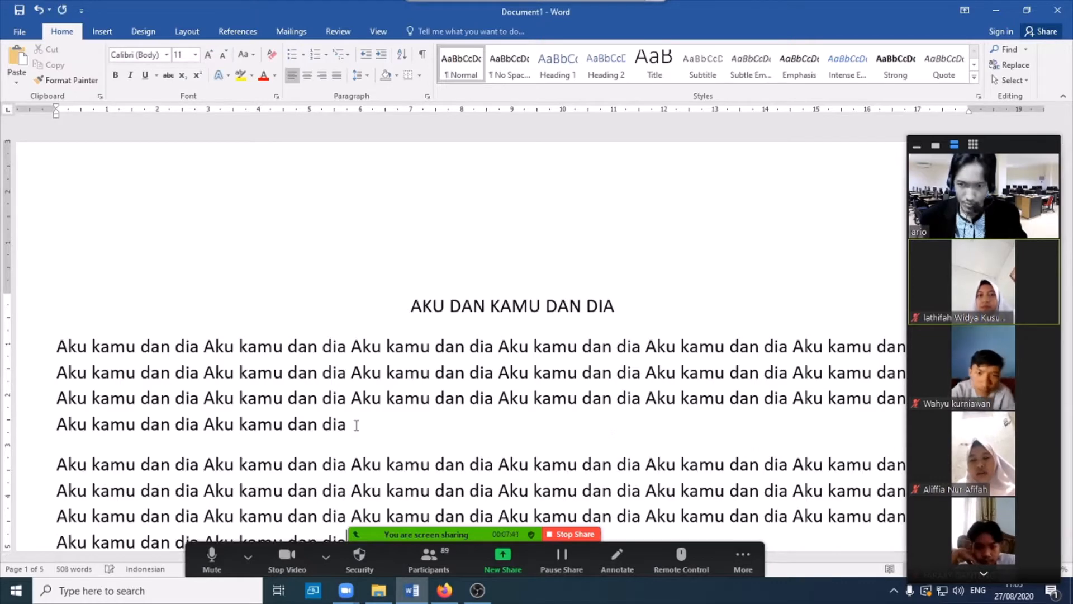
{"action": "type", "text": "Aku kamu dan dia Aku kamu dan dia Aku kamu dan dia Aku kamu dan dia Aku kamu dan dia Aku kamu dan dia Aku kamu dan dia Aku kamu dan dia Aku kamu dan dia Aku kamu dan dia Aku kamu dan dia Aku kamu dan dia Aku kamu dan dia Aku kamu dan dia Aku kamu dan dia Aku kamu dan dia Aku kamu dan dia Aku kamu dan dia Aku kamu dan dia Aku kamu dan dia"}
{"action": "key", "text": "Return"}
{"action": "type", "text": "Aku kamu dan dia Aku kamu dan dia Aku kamu dan dia Aku kamu dan dia Aku kamu dan dia Aku kamu dan dia Aku kamu dan dia Aku kamu dan dia Aku kamu dan dia Aku kamu dan dia Aku kamu dan dia Aku kamu dan dia Aku kamu dan dia Aku kamu dan dia Aku kamu dan dia Aku kamu dan dia Aku kamu dan dia Aku kamu dan dia Aku kamu dan dia Aku kamu dan dia"}
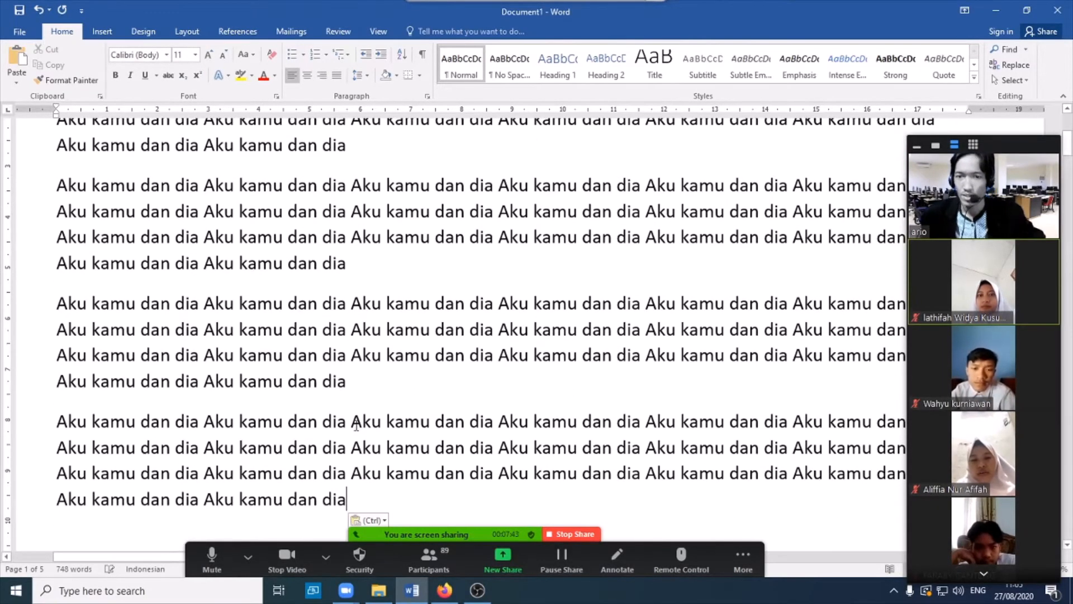
{"action": "scroll", "coordinate": [356, 425], "scroll_direction": "up", "scroll_amount": 3}
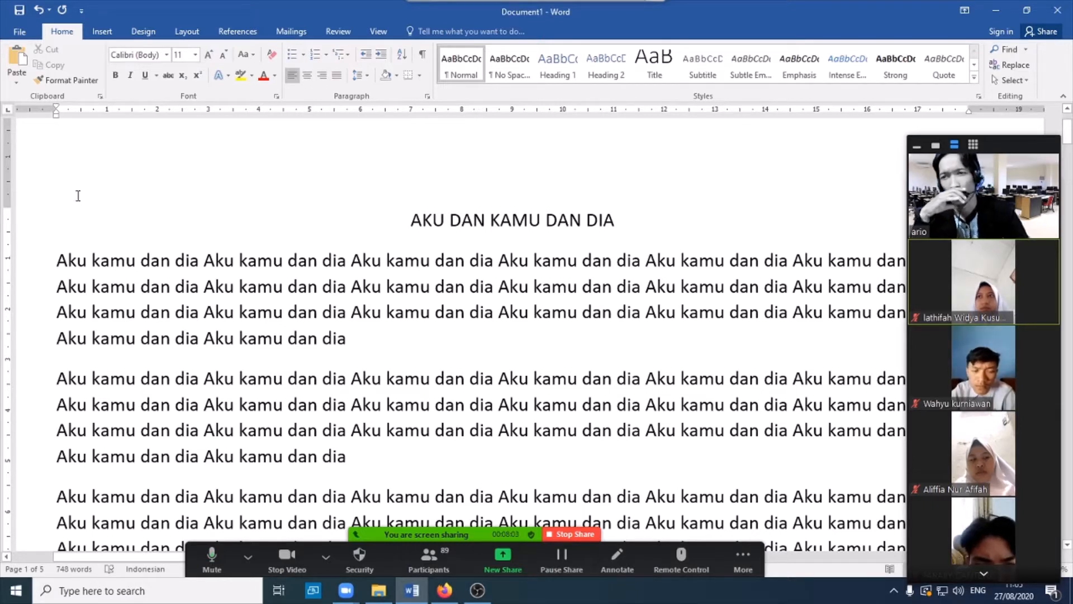
{"action": "left_click", "coordinate": [126, 286]}
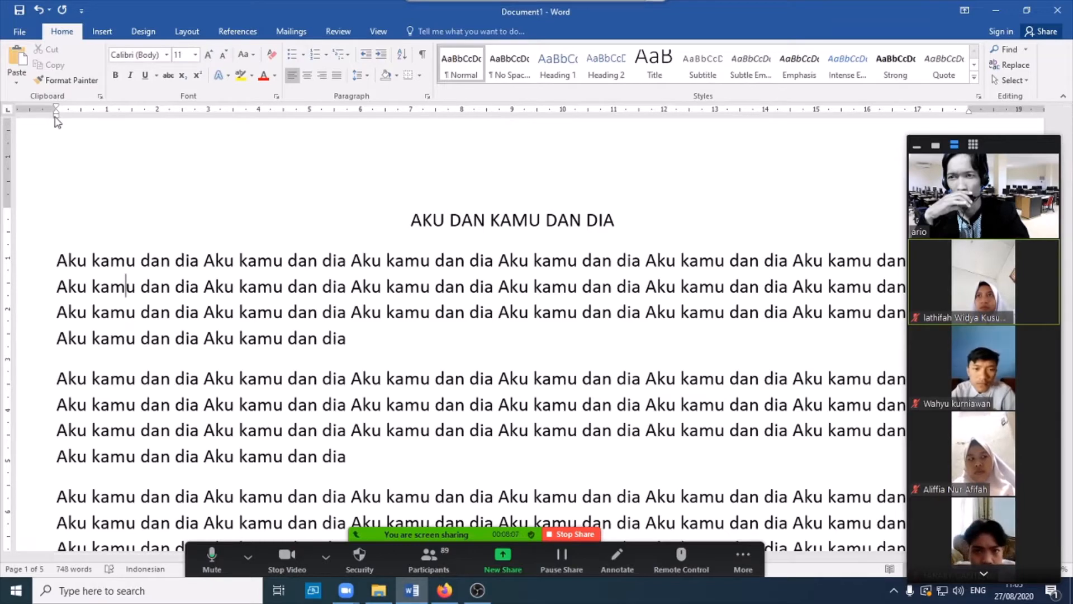
{"action": "mouse_move", "coordinate": [60, 119]}
{"action": "left_mouse_down"}
{"action": "mouse_move", "coordinate": [198, 130]}
{"action": "mouse_move", "coordinate": [59, 140]}
{"action": "left_mouse_up"}
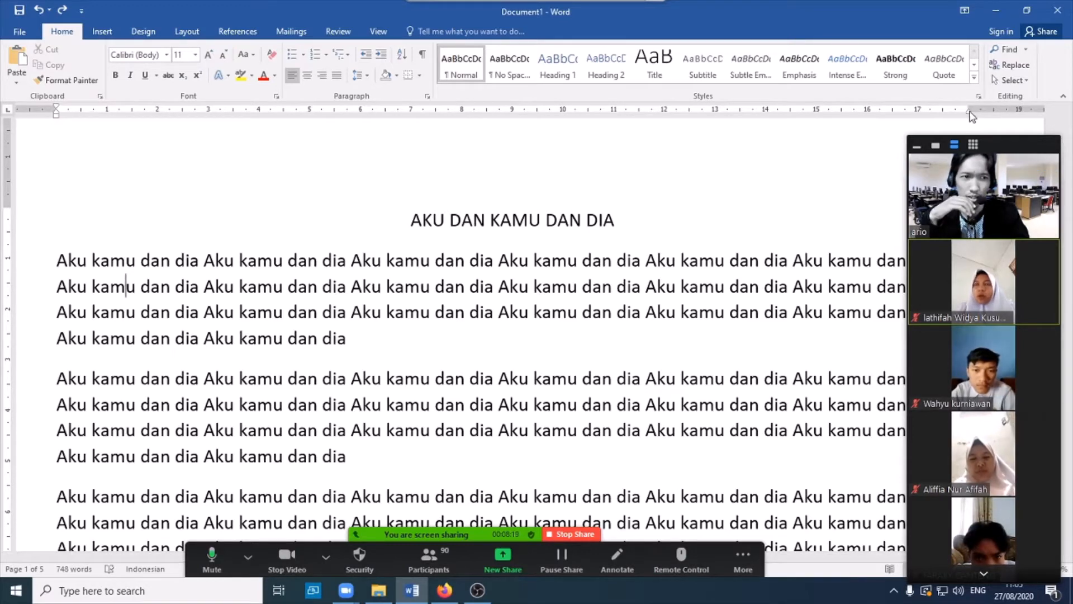
{"action": "mouse_move", "coordinate": [969, 115]}
{"action": "left_mouse_down"}
{"action": "mouse_move", "coordinate": [788, 134]}
{"action": "mouse_move", "coordinate": [676, 132]}
{"action": "mouse_move", "coordinate": [968, 127]}
{"action": "left_mouse_up"}
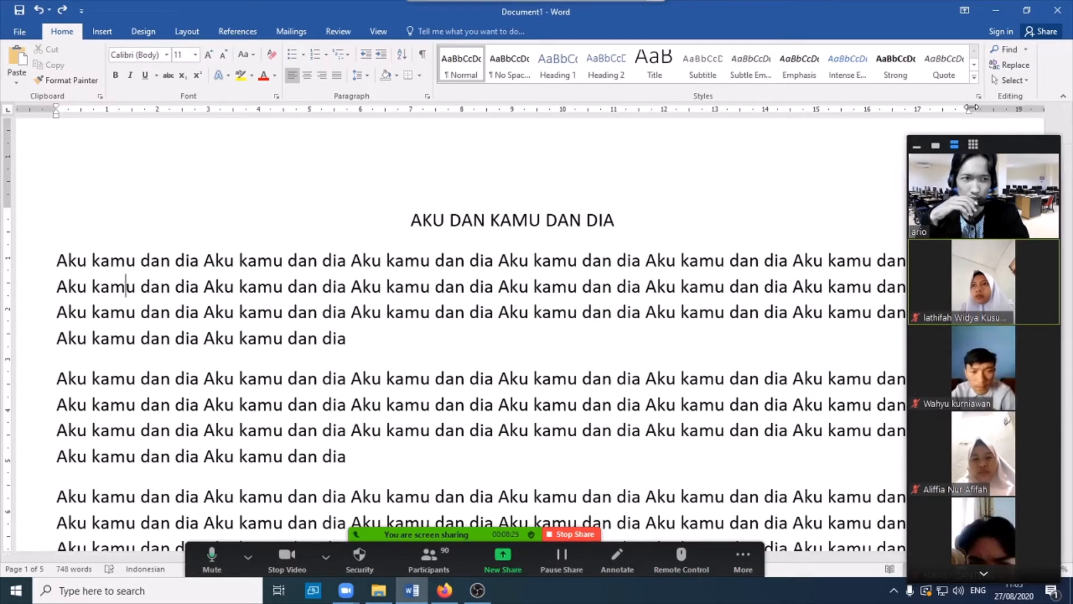
{"action": "mouse_move", "coordinate": [967, 108]}
{"action": "left_mouse_down"}
{"action": "mouse_move", "coordinate": [831, 116]}
{"action": "mouse_move", "coordinate": [968, 117]}
{"action": "left_mouse_up"}
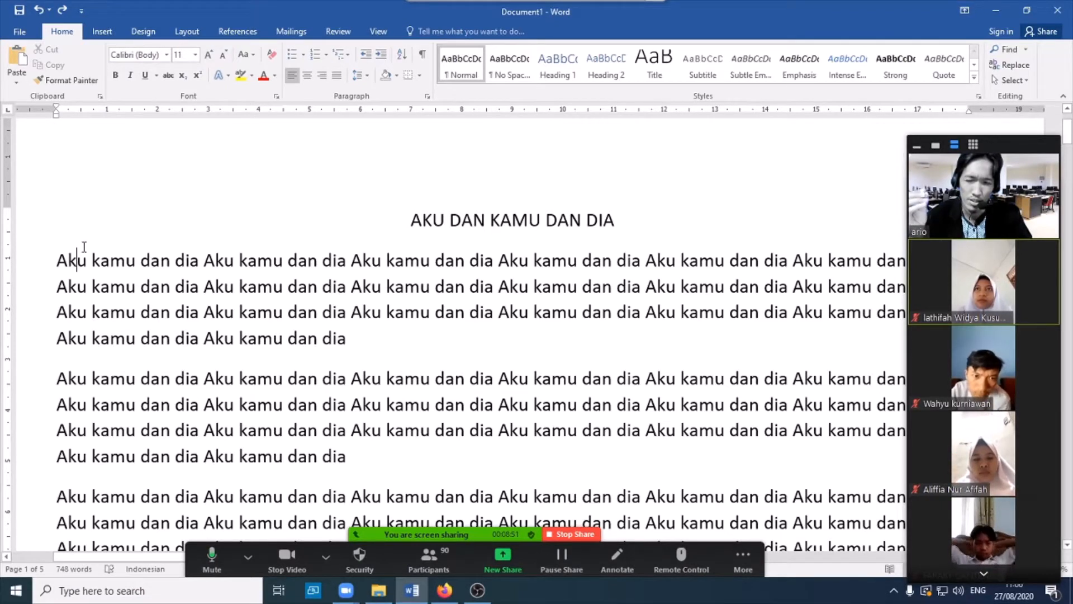
Give each of the first three body paragraphs a first-line indent of about 1.5 cm.
{"action": "mouse_move", "coordinate": [57, 109]}
{"action": "left_mouse_down"}
{"action": "mouse_move", "coordinate": [145, 109]}
{"action": "mouse_move", "coordinate": [133, 109]}
{"action": "left_mouse_up"}
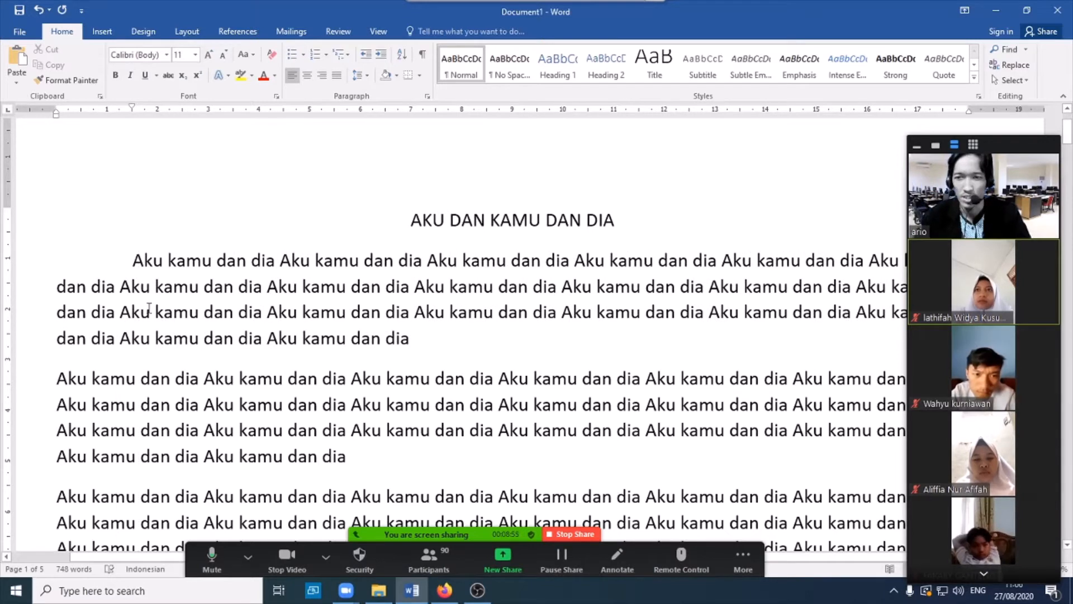
{"action": "left_click", "coordinate": [65, 380]}
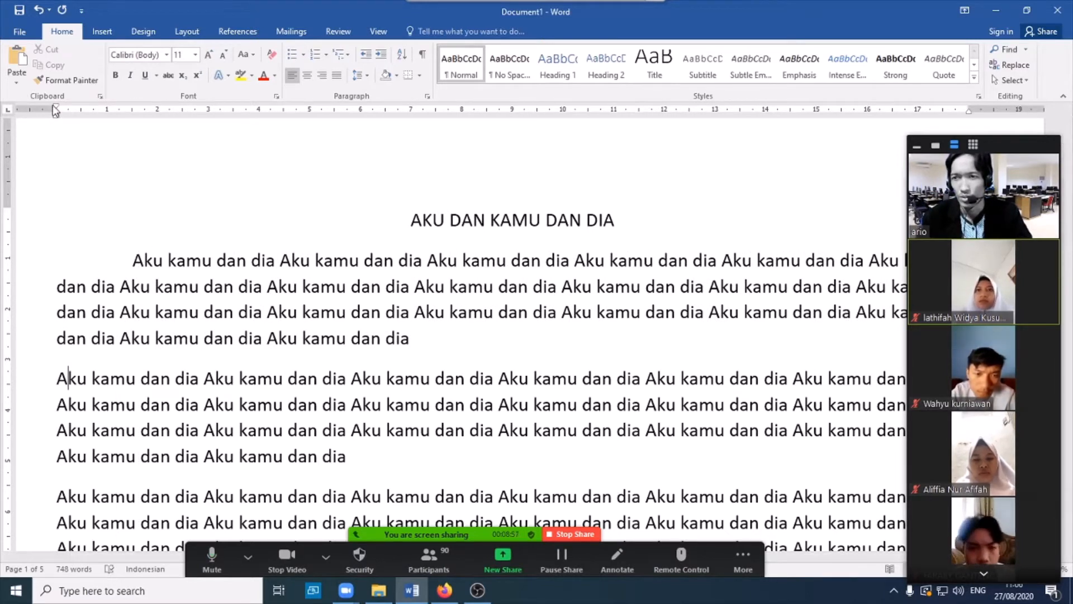
{"action": "mouse_move", "coordinate": [56, 108]}
{"action": "left_mouse_down"}
{"action": "mouse_move", "coordinate": [142, 119]}
{"action": "mouse_move", "coordinate": [132, 151]}
{"action": "left_mouse_up"}
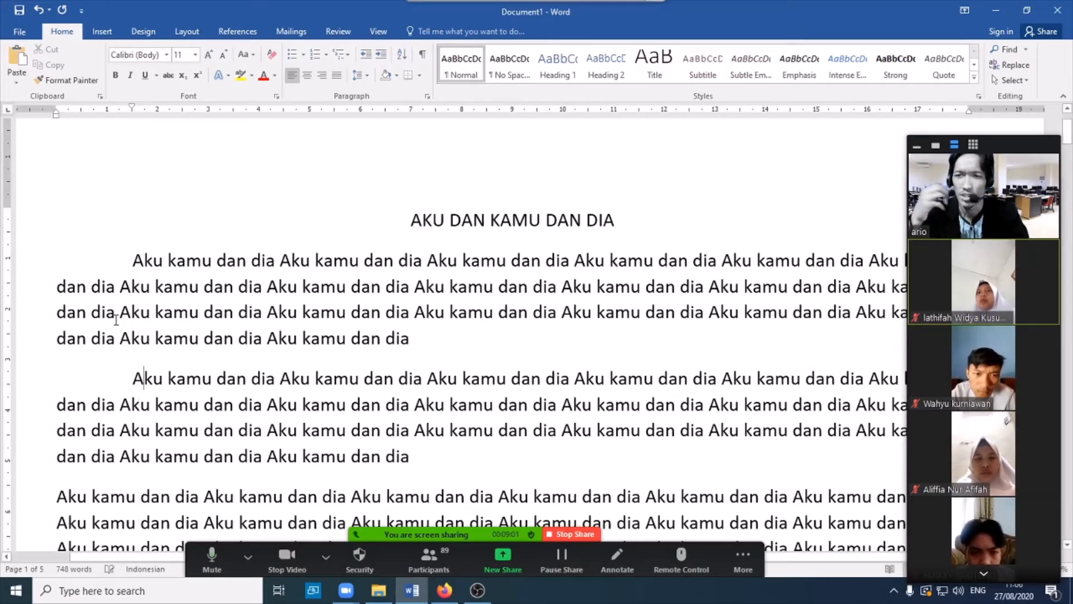
{"action": "scroll", "coordinate": [112, 347], "scroll_direction": "down", "scroll_amount": 2}
{"action": "left_click", "coordinate": [58, 369]}
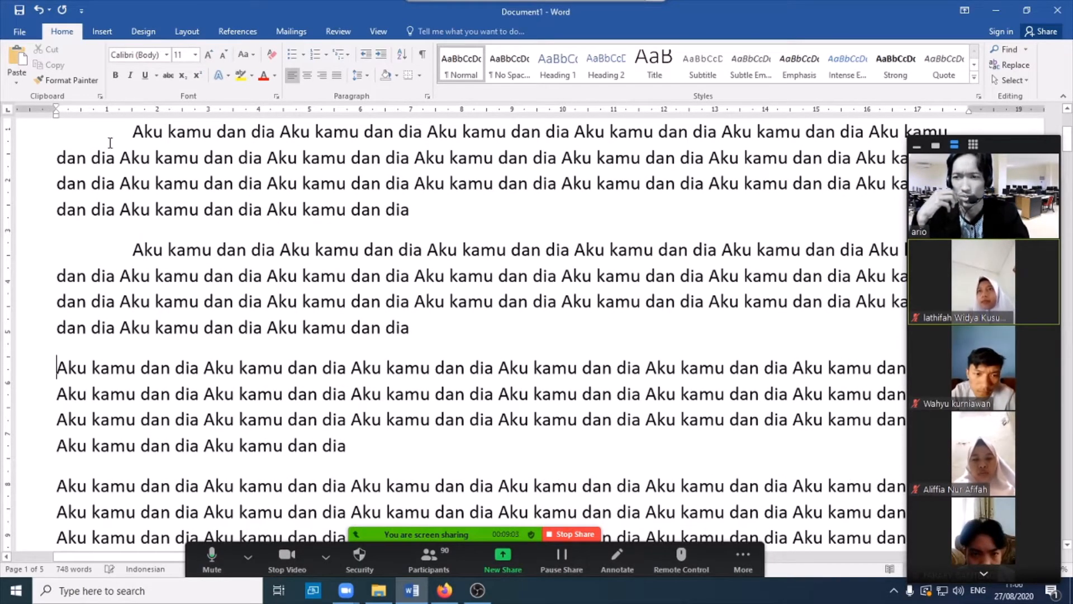
{"action": "left_click_drag", "start_coordinate": [56, 109], "coordinate": [132, 126]}
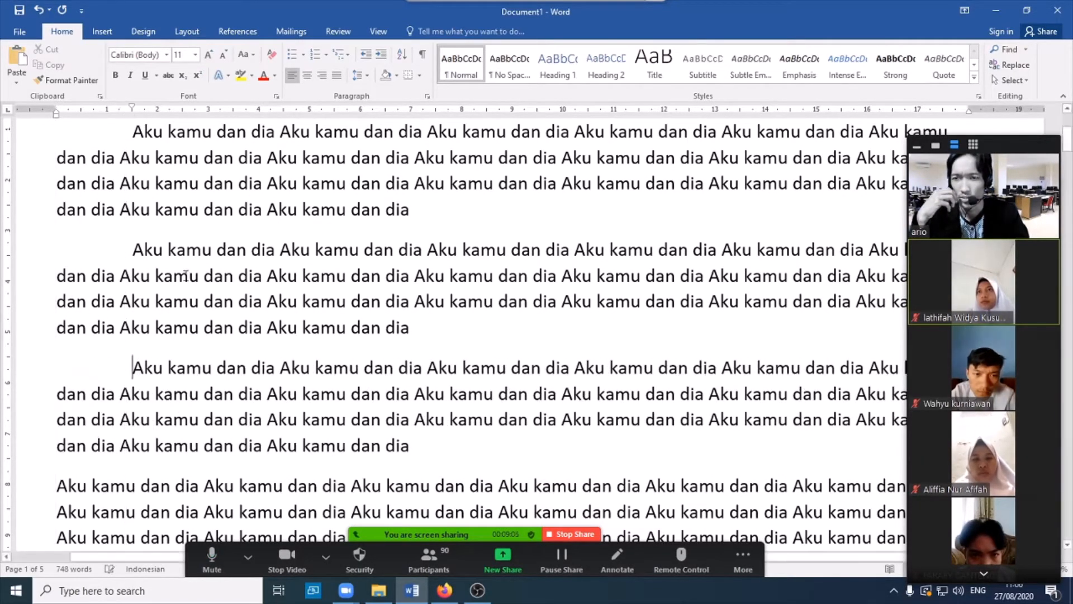
Indent the first line of the fourth body paragraph by one tab stop.
{"action": "scroll", "coordinate": [140, 358], "scroll_direction": "up", "scroll_amount": 2}
{"action": "scroll", "coordinate": [117, 402], "scroll_direction": "down", "scroll_amount": 5}
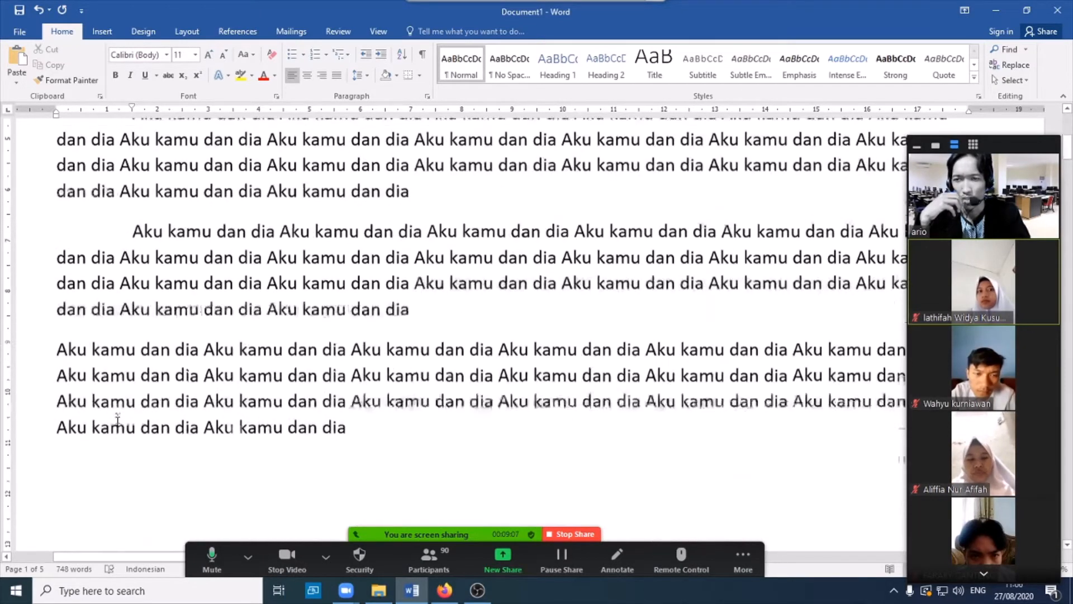
{"action": "left_click", "coordinate": [63, 296]}
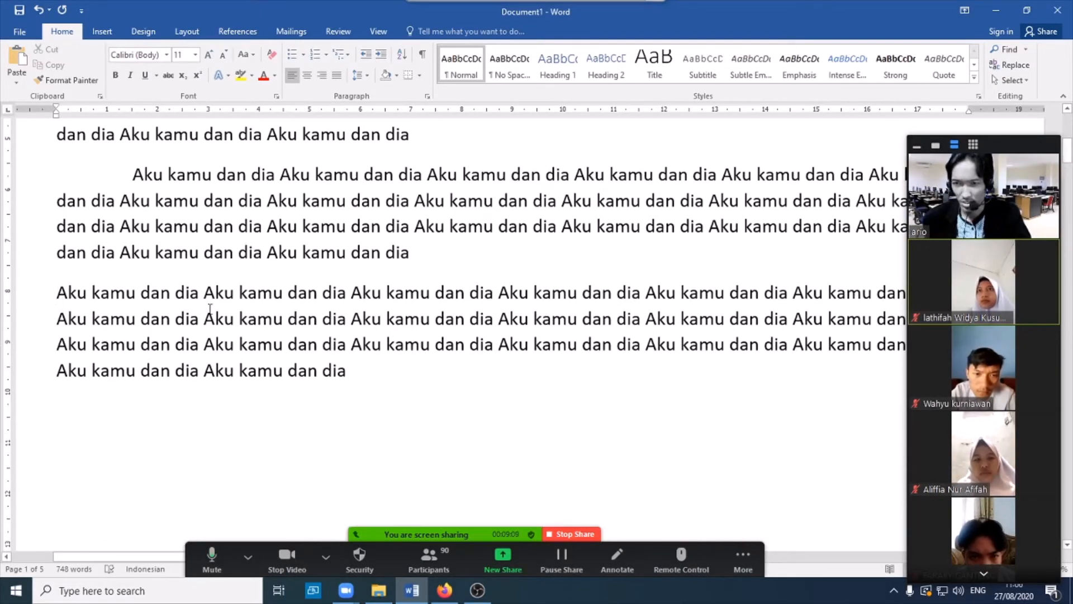
{"action": "key", "text": "Tab"}
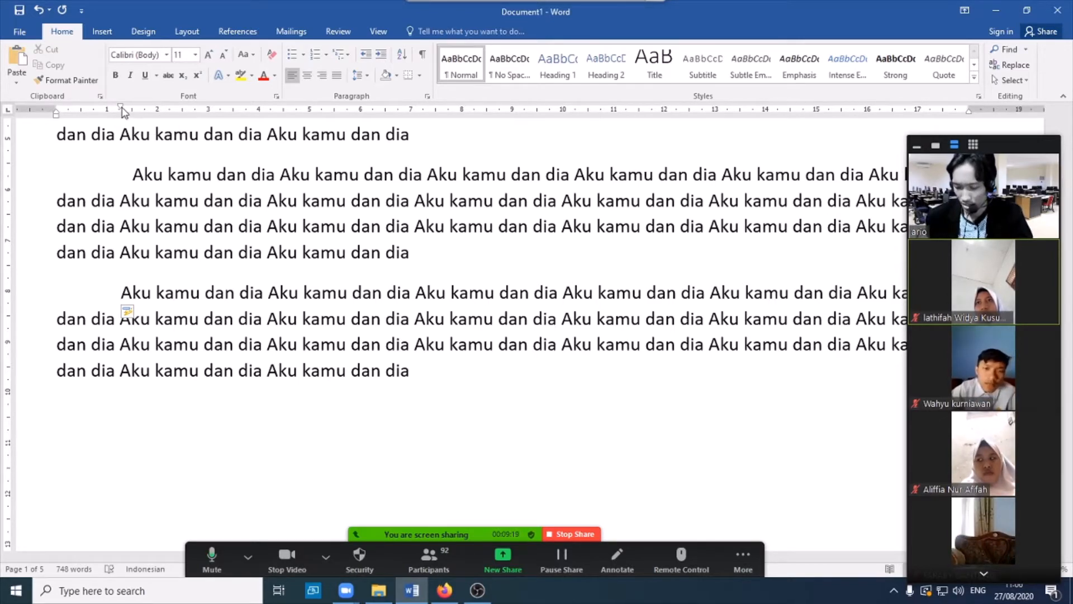
Undo the first-line indents of all four body paragraphs.
{"action": "key", "text": "ctrl+z"}
{"action": "key", "text": "ctrl+z"}
{"action": "key", "text": "ctrl+z"}
{"action": "key", "text": "ctrl+z"}
{"action": "key", "text": "ctrl+z"}
{"action": "key", "text": "ctrl+z"}
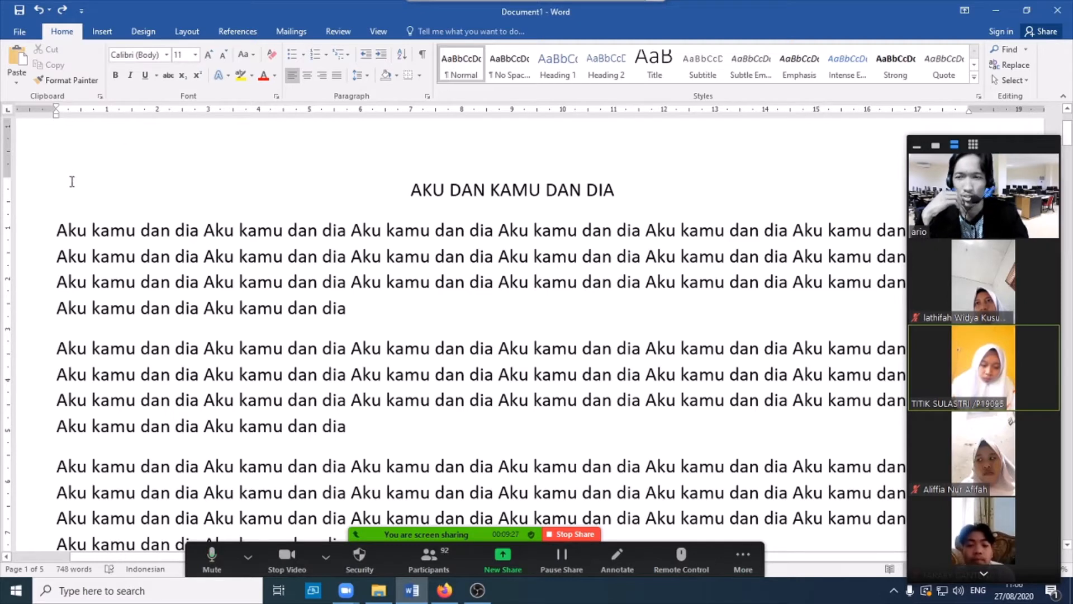
Apply a hanging indent of about 1.5 cm to the first and second body paragraphs.
{"action": "left_click", "coordinate": [58, 230]}
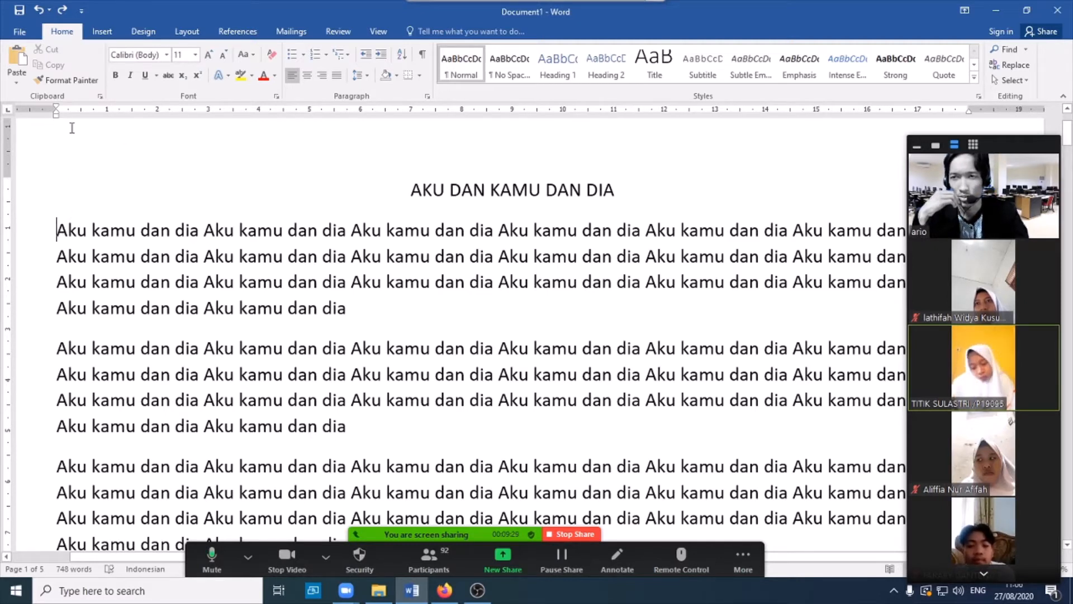
{"action": "mouse_move", "coordinate": [58, 110]}
{"action": "left_mouse_down"}
{"action": "mouse_move", "coordinate": [134, 117]}
{"action": "mouse_move", "coordinate": [59, 117]}
{"action": "left_mouse_up"}
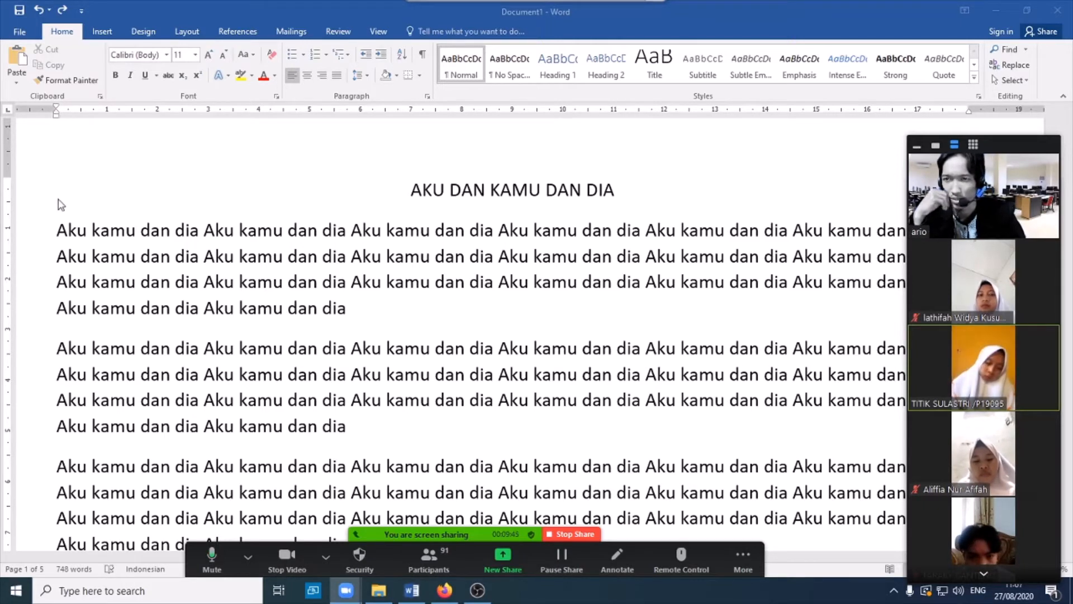
{"action": "left_click", "coordinate": [55, 112]}
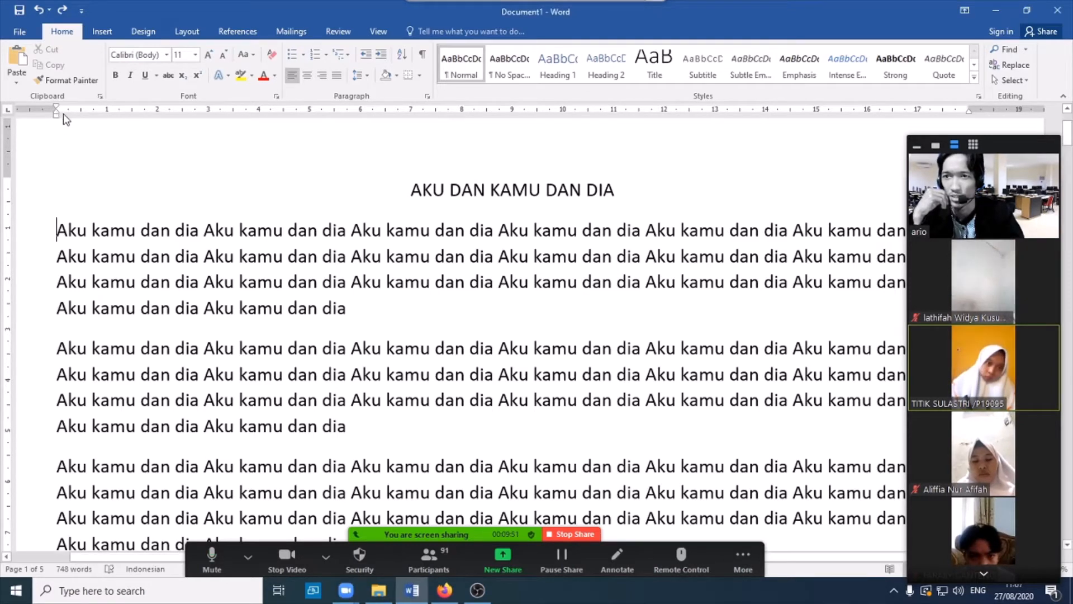
{"action": "left_click_drag", "start_coordinate": [56, 112], "coordinate": [127, 115]}
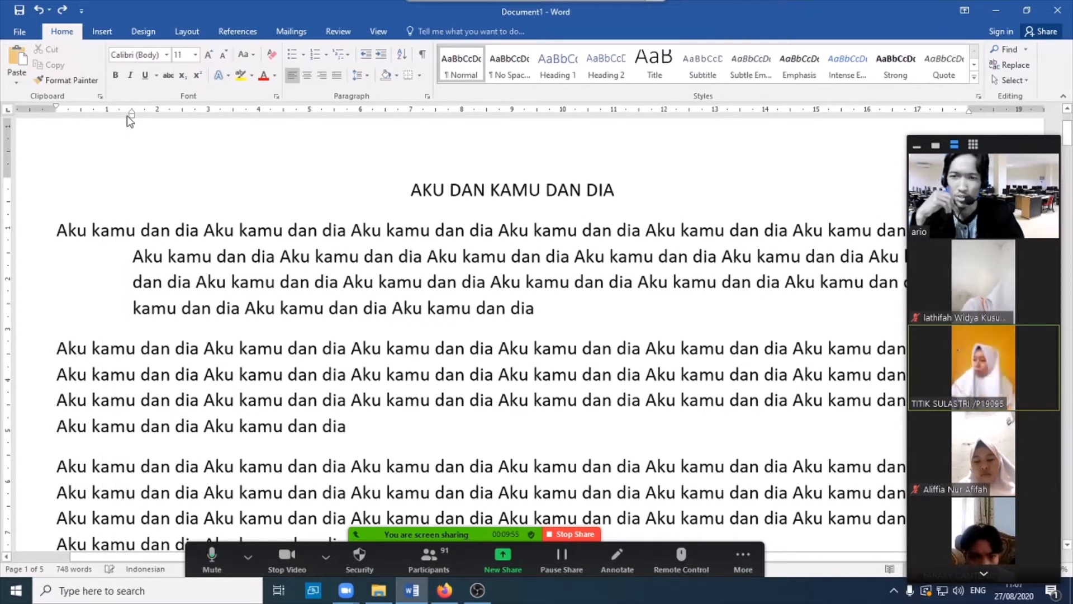
{"action": "left_click", "coordinate": [57, 373]}
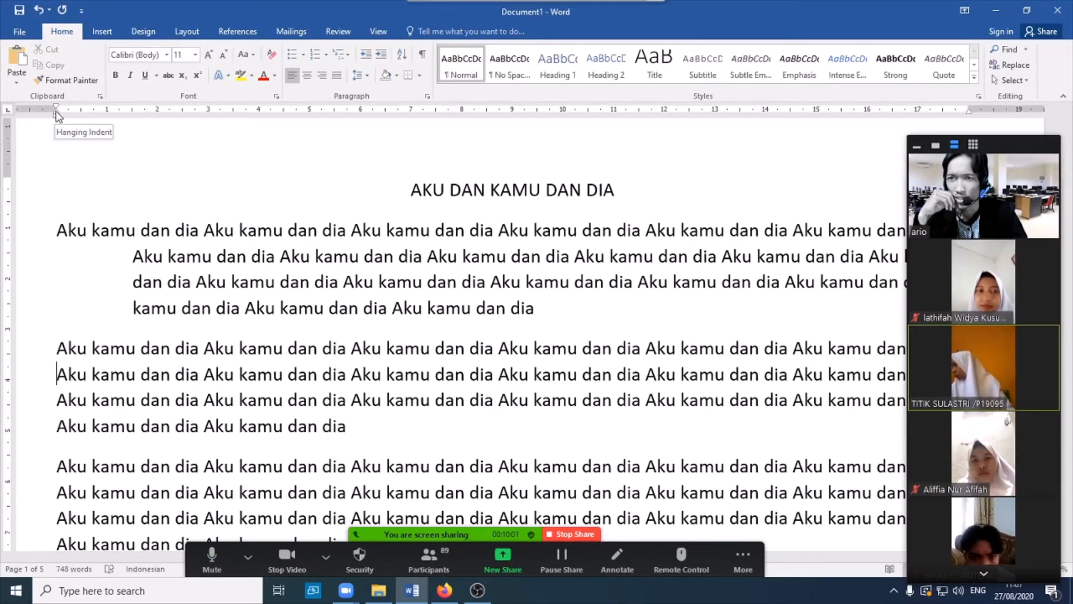
{"action": "left_click_drag", "start_coordinate": [56, 114], "coordinate": [133, 128]}
Apply the same hanging indent of about 1.5 cm to the third and fourth body paragraphs.
{"action": "scroll", "coordinate": [119, 384], "scroll_direction": "down", "scroll_amount": 1}
{"action": "left_click", "coordinate": [77, 401]}
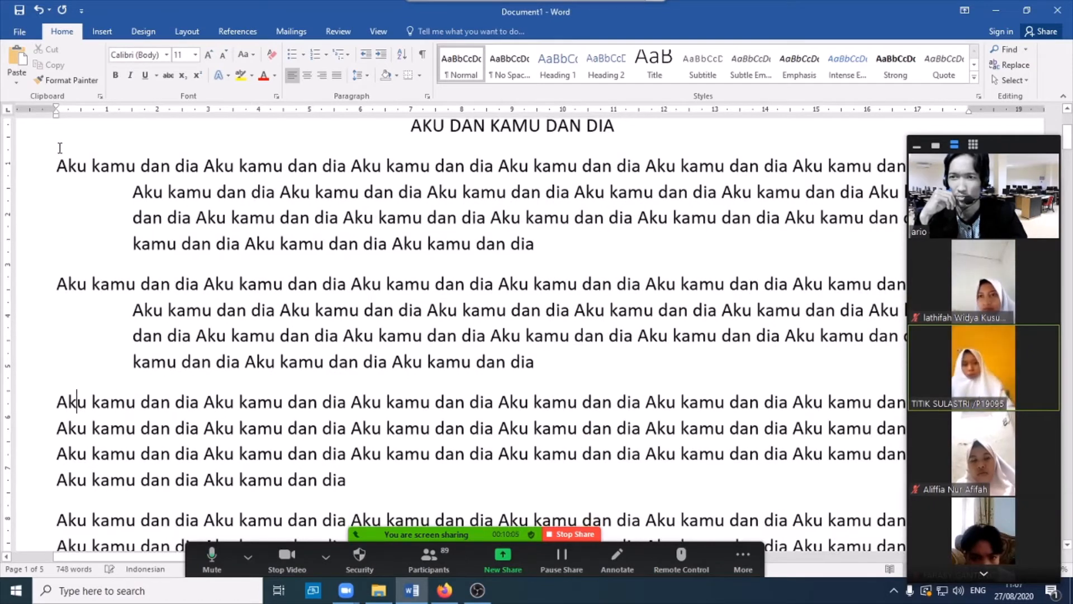
{"action": "left_click_drag", "start_coordinate": [58, 115], "coordinate": [131, 124]}
{"action": "scroll", "coordinate": [131, 221], "scroll_direction": "down", "scroll_amount": 1}
{"action": "key", "text": "ctrl+z"}
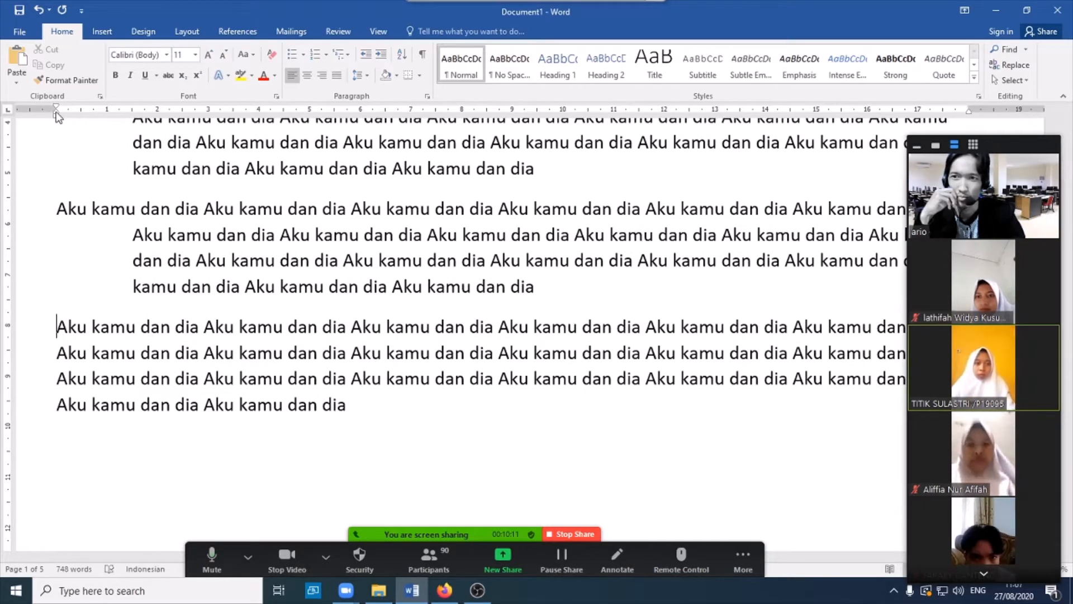
{"action": "left_click_drag", "start_coordinate": [56, 115], "coordinate": [136, 126]}
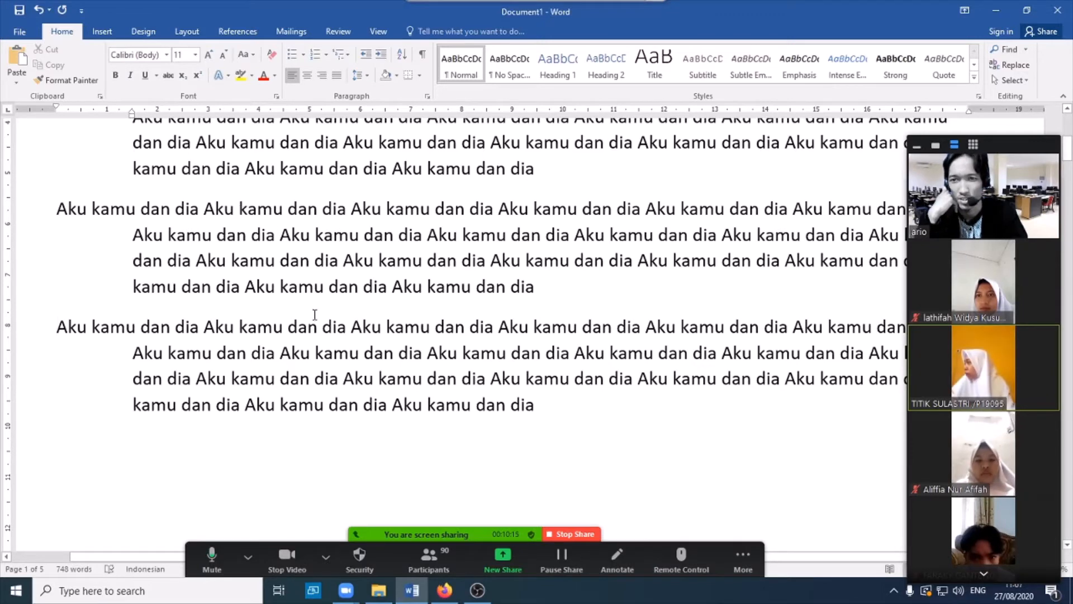
Undo the hanging indents of all four body paragraphs.
{"action": "scroll", "coordinate": [315, 315], "scroll_direction": "up", "scroll_amount": 5}
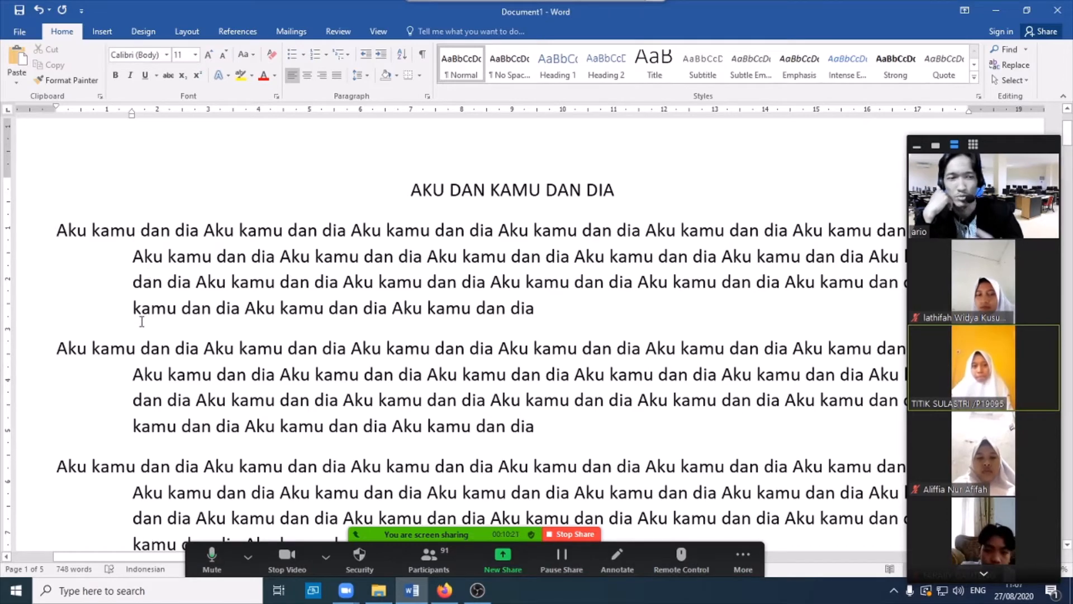
{"action": "left_click", "coordinate": [39, 10]}
{"action": "left_click", "coordinate": [39, 10]}
{"action": "left_click", "coordinate": [39, 11]}
{"action": "left_click", "coordinate": [39, 10]}
{"action": "left_click", "coordinate": [39, 10]}
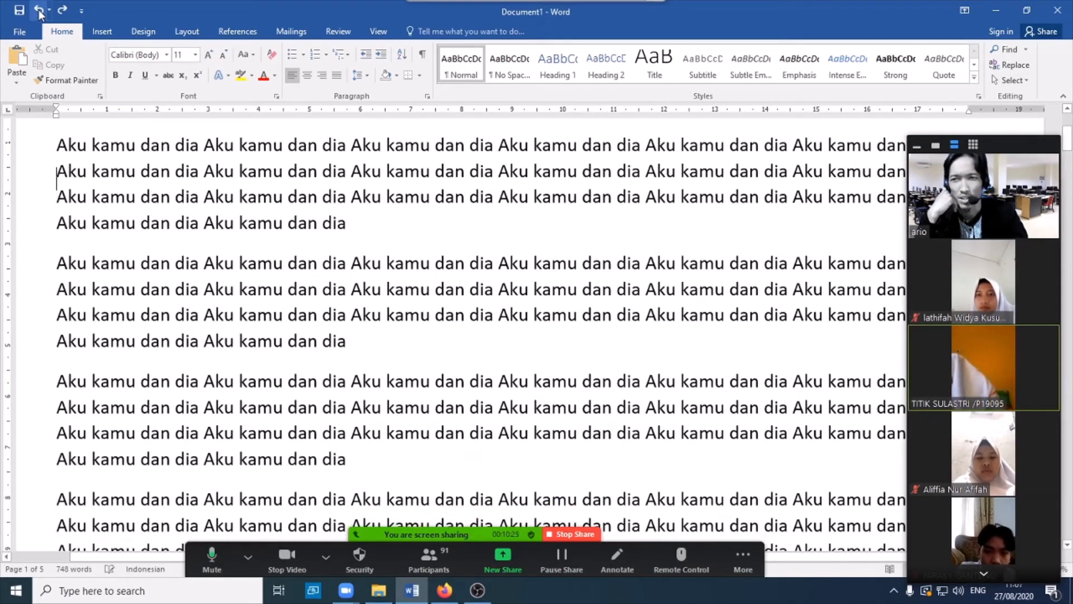
{"action": "key", "text": "ctrl+y"}
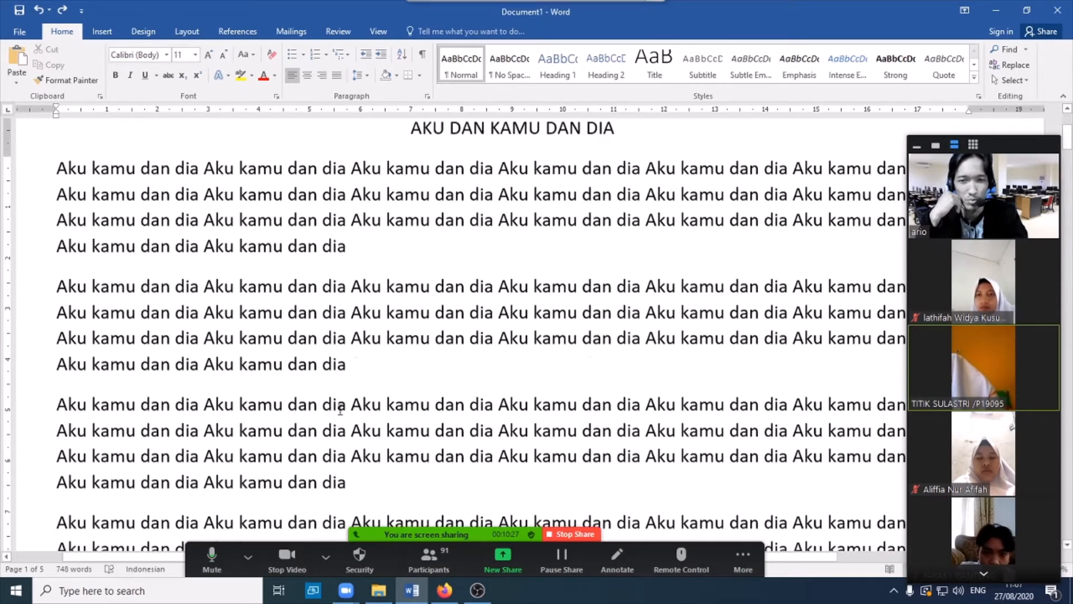
{"action": "scroll", "coordinate": [339, 410], "scroll_direction": "up", "scroll_amount": 1}
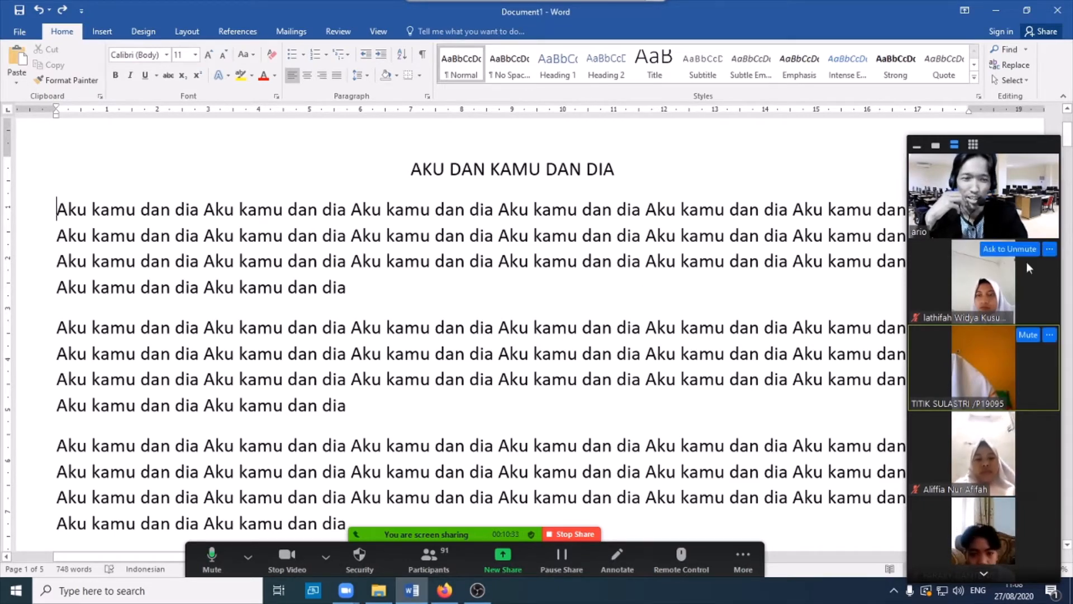
Collapse the meeting's participant videos and start a new paragraph after the first line of the first body paragraph.
{"action": "left_click", "coordinate": [917, 145]}
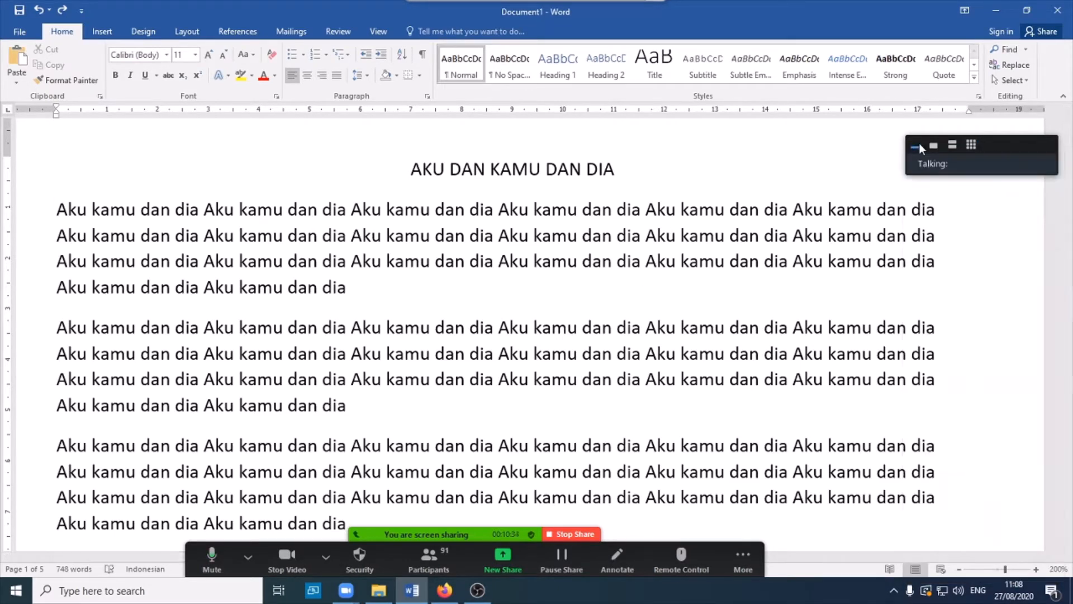
{"action": "left_click", "coordinate": [938, 209]}
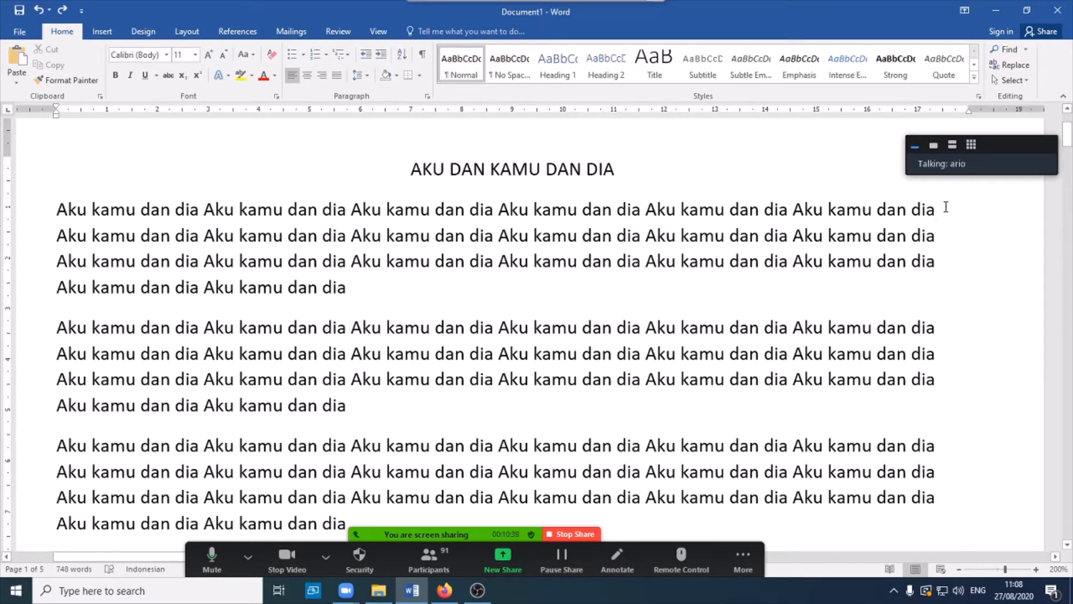
{"action": "key", "text": "Return"}
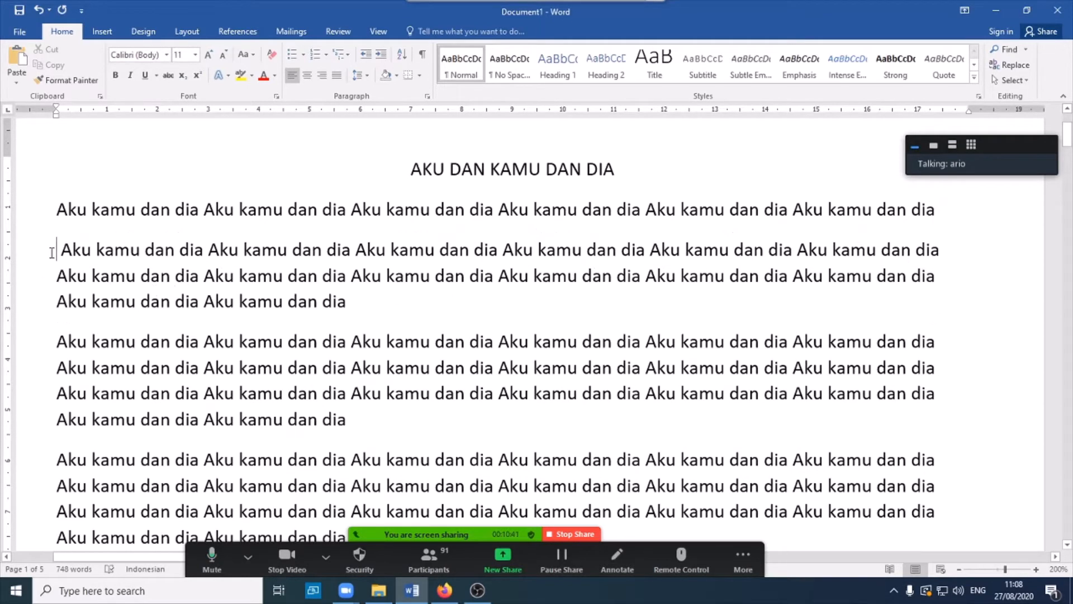
Indent the new paragraph's first line by one tab stop and break the paragraph after that line, before "dan dia".
{"action": "key", "text": "Tab"}
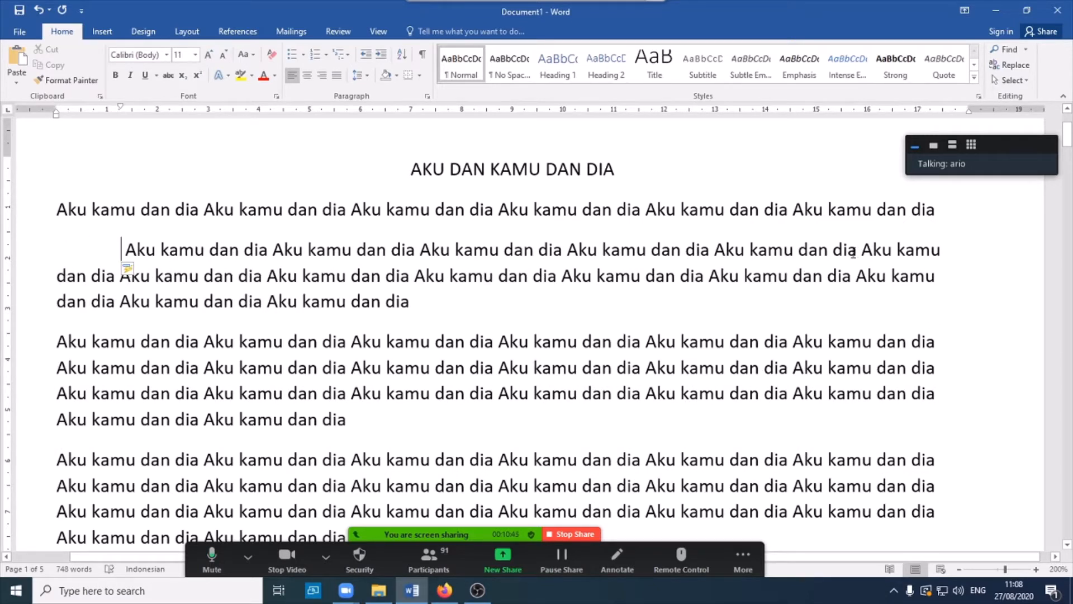
{"action": "left_click", "coordinate": [945, 255]}
{"action": "key", "text": "Return"}
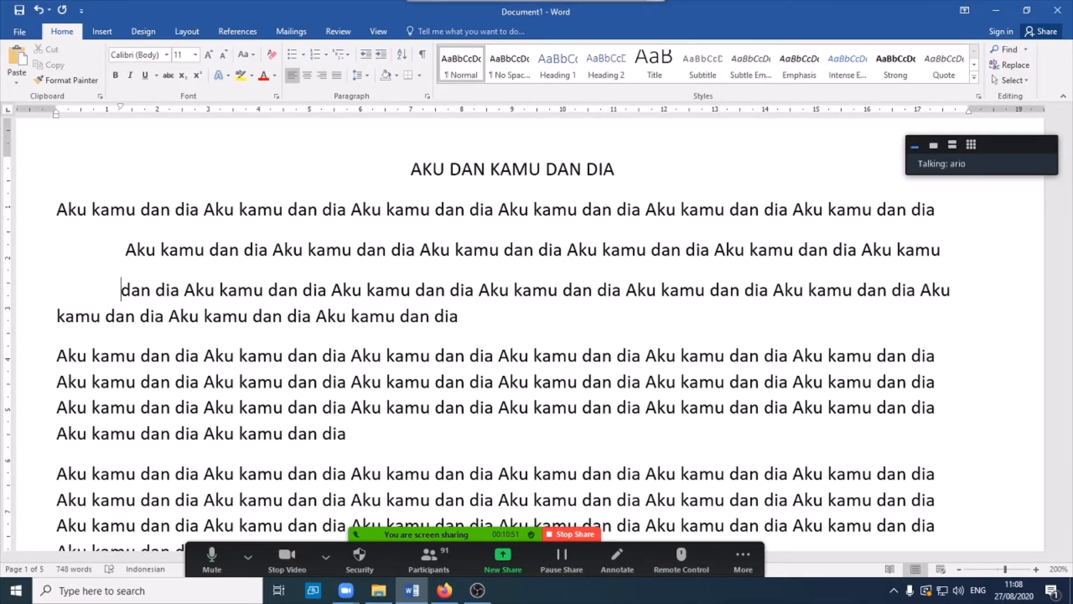
Undo the manual line breaks and tab indent added in the first body paragraph.
{"action": "key", "text": "ctrl+z"}
{"action": "key", "text": "ctrl+z"}
{"action": "key", "text": "ctrl+z"}
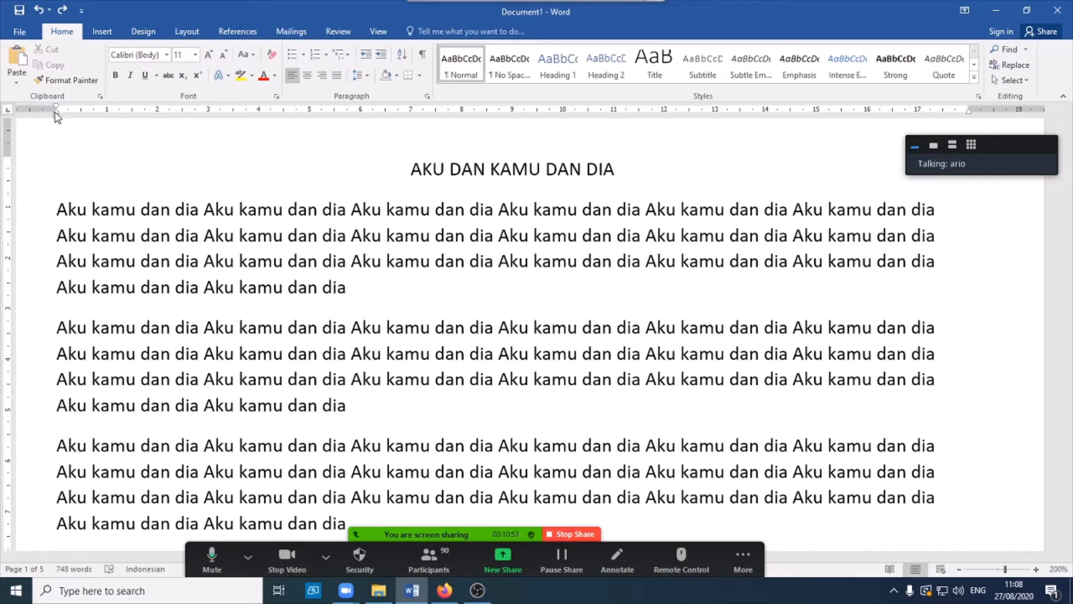
Apply a hanging indent of about 1.5 cm to the first body paragraph and reset it to zero.
{"action": "left_click_drag", "start_coordinate": [56, 115], "coordinate": [136, 123]}
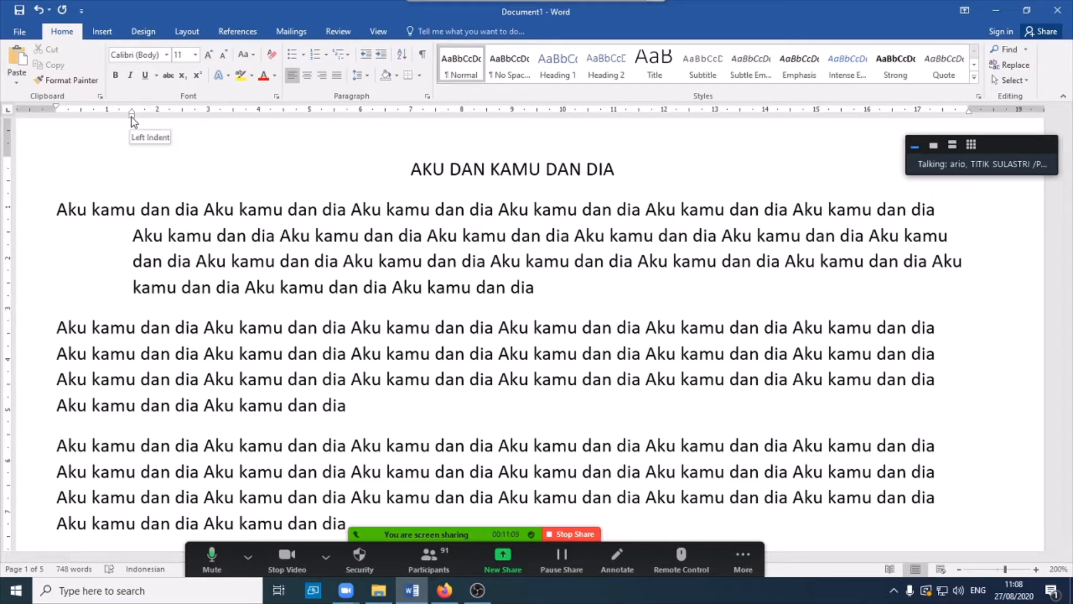
{"action": "mouse_move", "coordinate": [132, 117]}
{"action": "left_mouse_down"}
{"action": "mouse_move", "coordinate": [233, 137]}
{"action": "mouse_move", "coordinate": [118, 146]}
{"action": "mouse_move", "coordinate": [264, 146]}
{"action": "mouse_move", "coordinate": [136, 146]}
{"action": "mouse_move", "coordinate": [134, 115]}
{"action": "mouse_move", "coordinate": [57, 125]}
{"action": "left_mouse_up"}
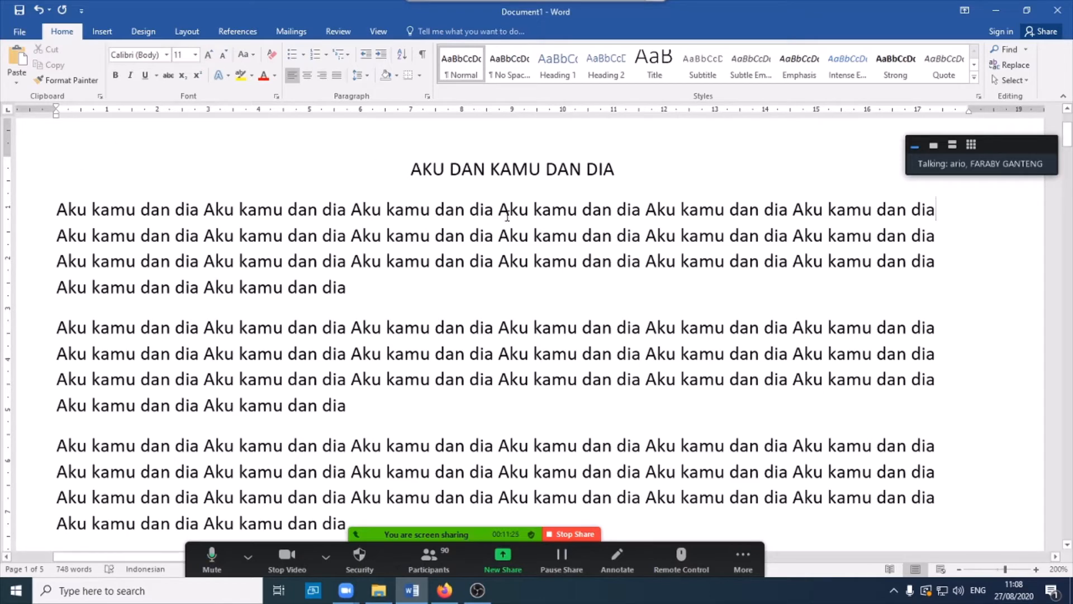
Duplicate the title "AKU DAN KAMU DAN DIA" on the line below it and add an empty line after the copy.
{"action": "scroll", "coordinate": [698, 226], "scroll_direction": "up", "scroll_amount": 3}
{"action": "left_click", "coordinate": [392, 235]}
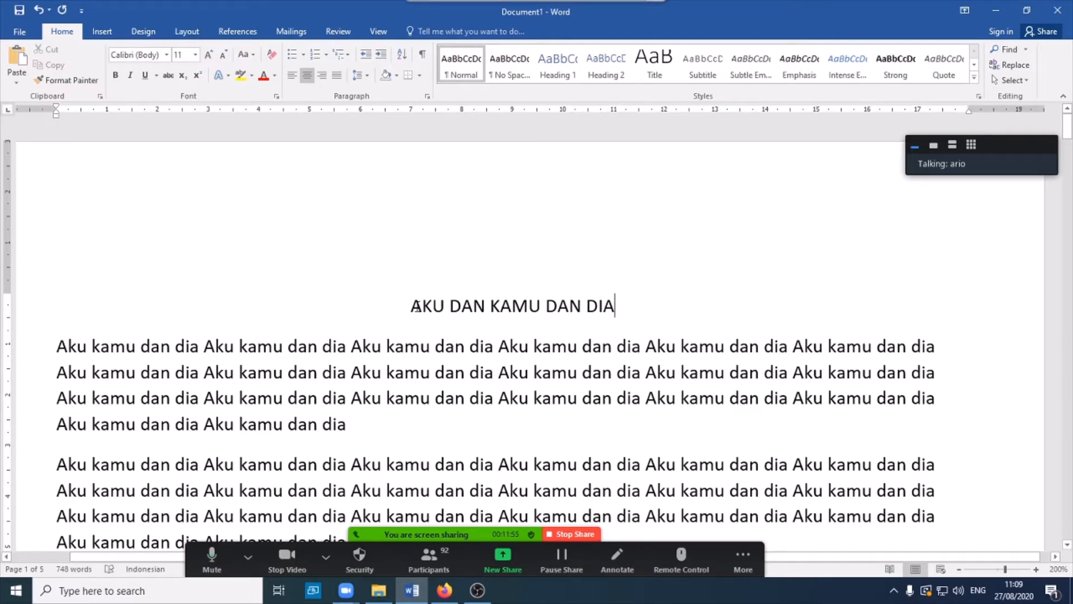
{"action": "left_click_drag", "start_coordinate": [417, 306], "coordinate": [628, 307]}
{"action": "key", "text": "ctrl+c"}
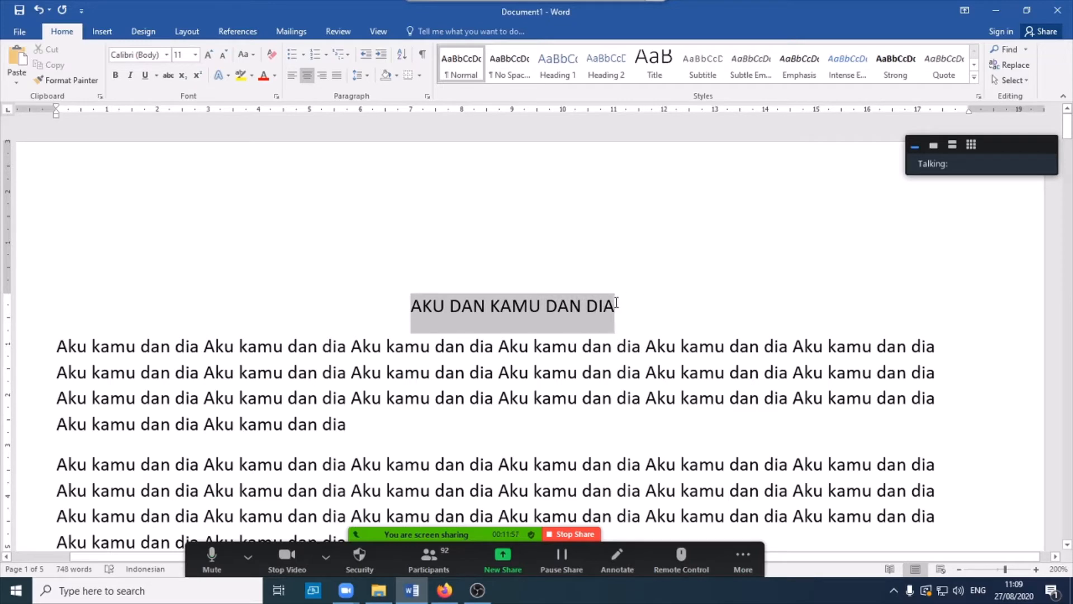
{"action": "left_click", "coordinate": [654, 310]}
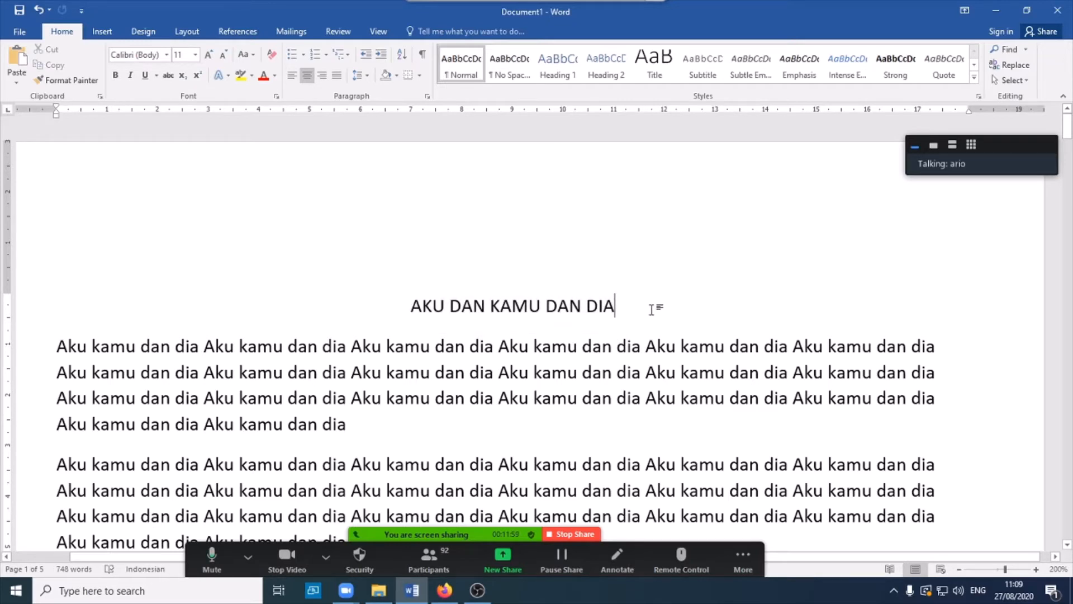
{"action": "key", "text": "Return"}
{"action": "key", "text": "ctrl+v"}
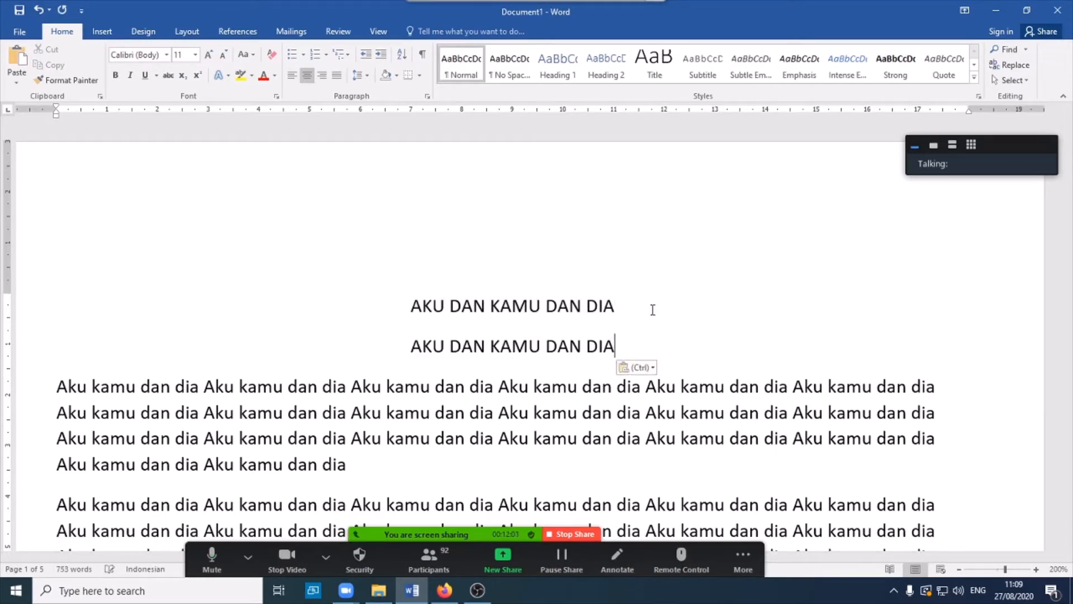
{"action": "key", "text": "Return"}
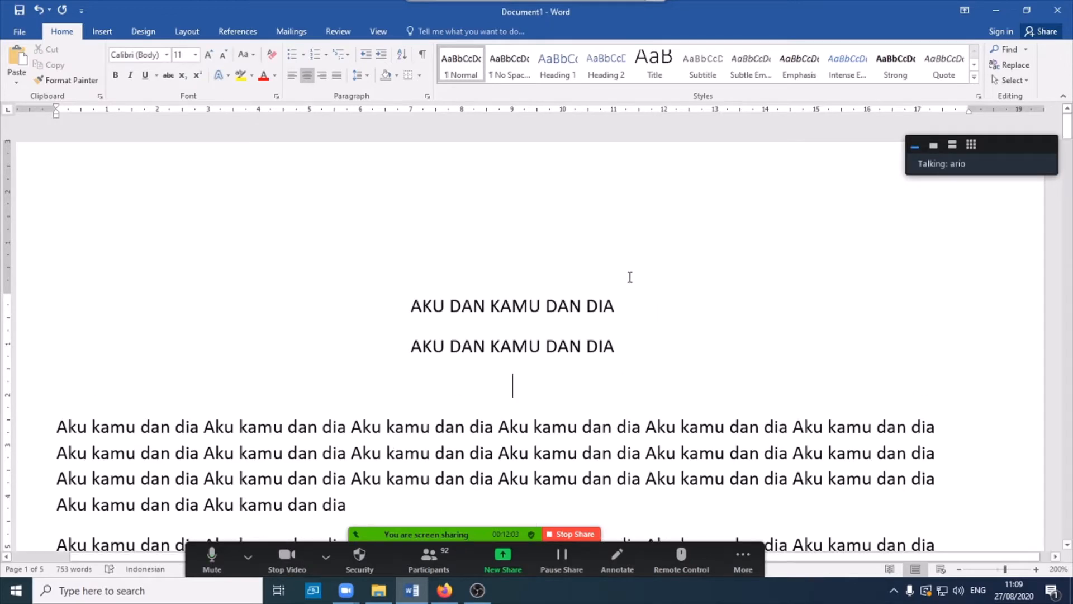
{"action": "left_click", "coordinate": [492, 306]}
{"action": "left_click_drag", "start_coordinate": [412, 307], "coordinate": [594, 342]}
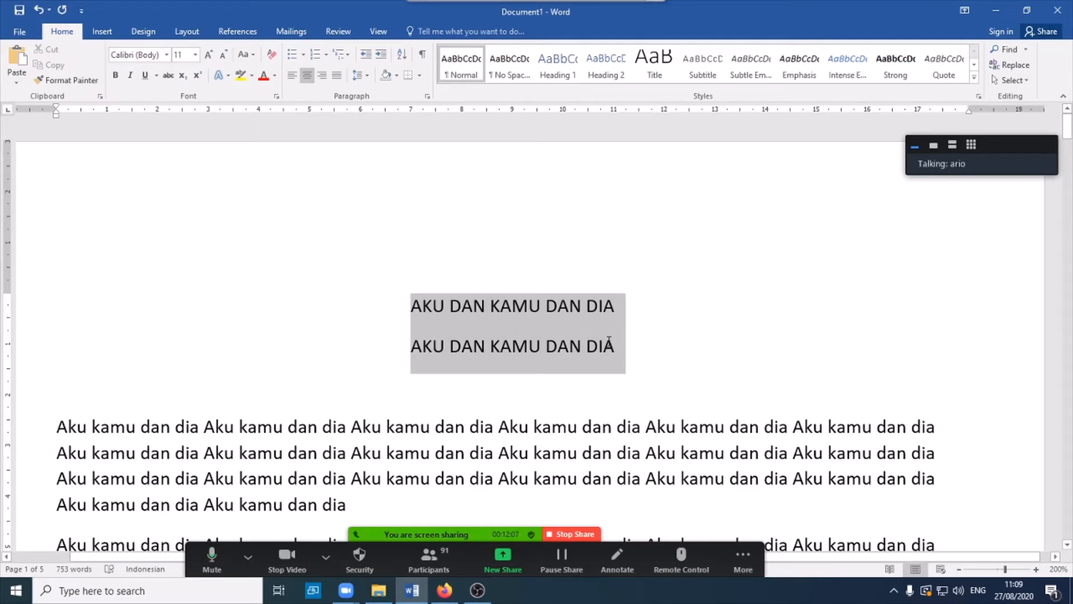
{"action": "left_click", "coordinate": [360, 75]}
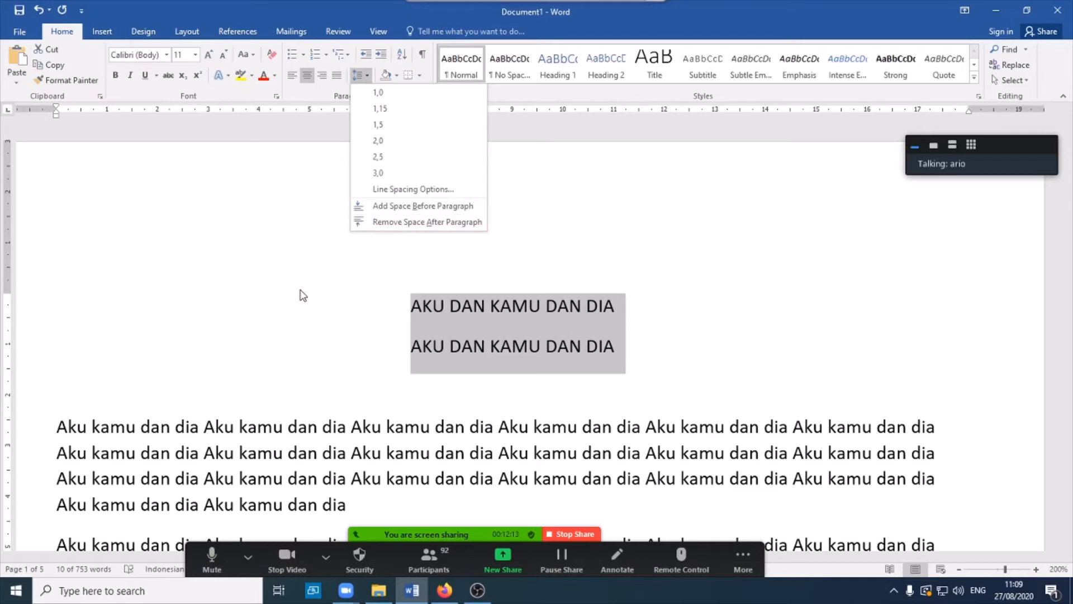
{"action": "left_click", "coordinate": [431, 320]}
{"action": "left_click", "coordinate": [643, 341]}
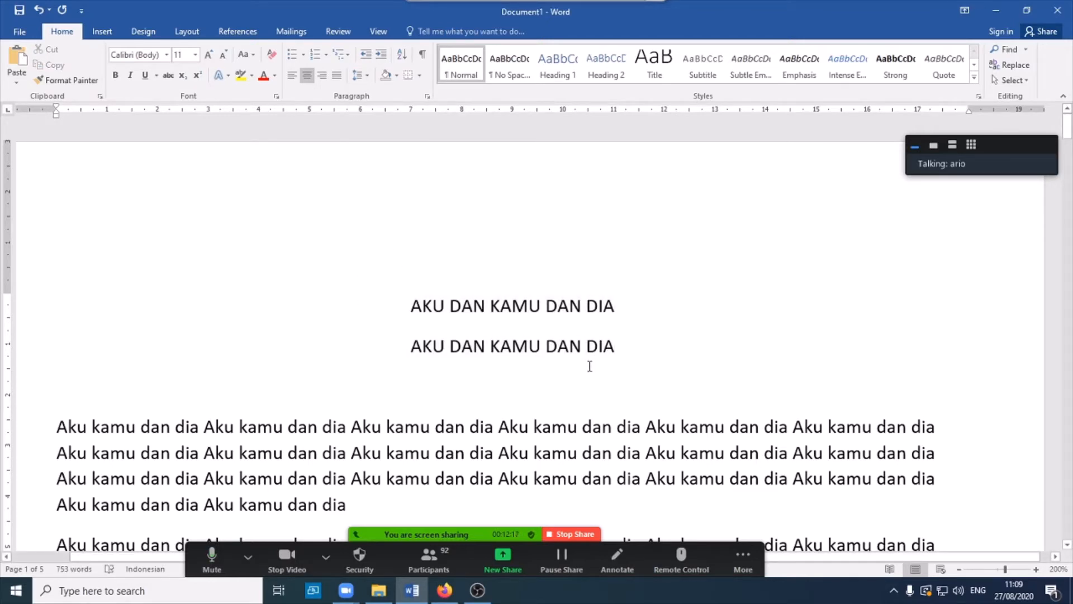
Remove the space after the paragraph for both title lines.
{"action": "scroll", "coordinate": [503, 366], "scroll_direction": "down", "scroll_amount": 2}
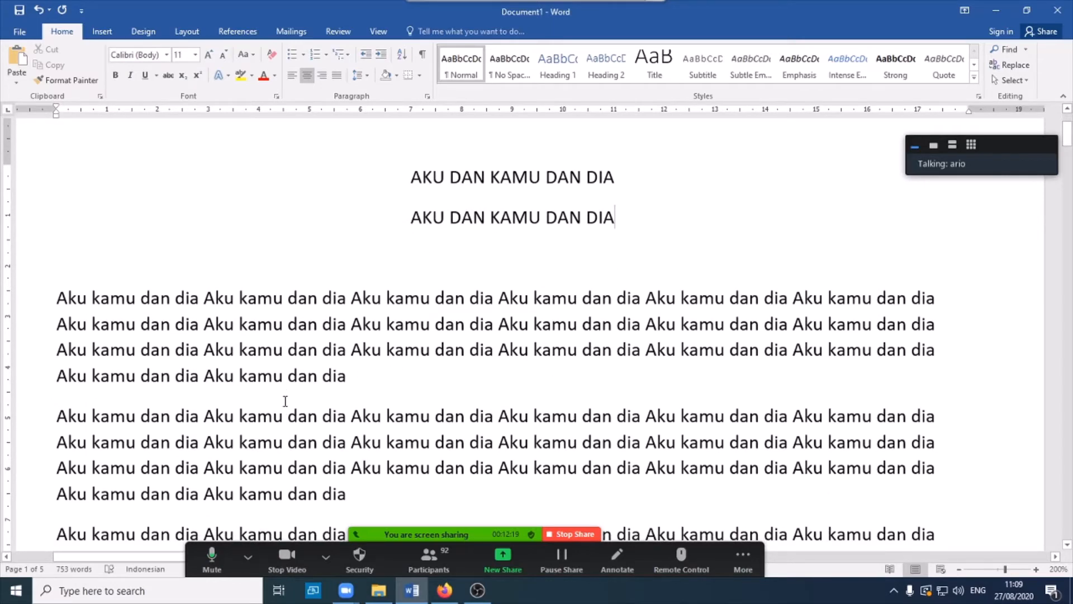
{"action": "scroll", "coordinate": [279, 394], "scroll_direction": "down", "scroll_amount": 2}
{"action": "scroll", "coordinate": [285, 388], "scroll_direction": "down", "scroll_amount": 1}
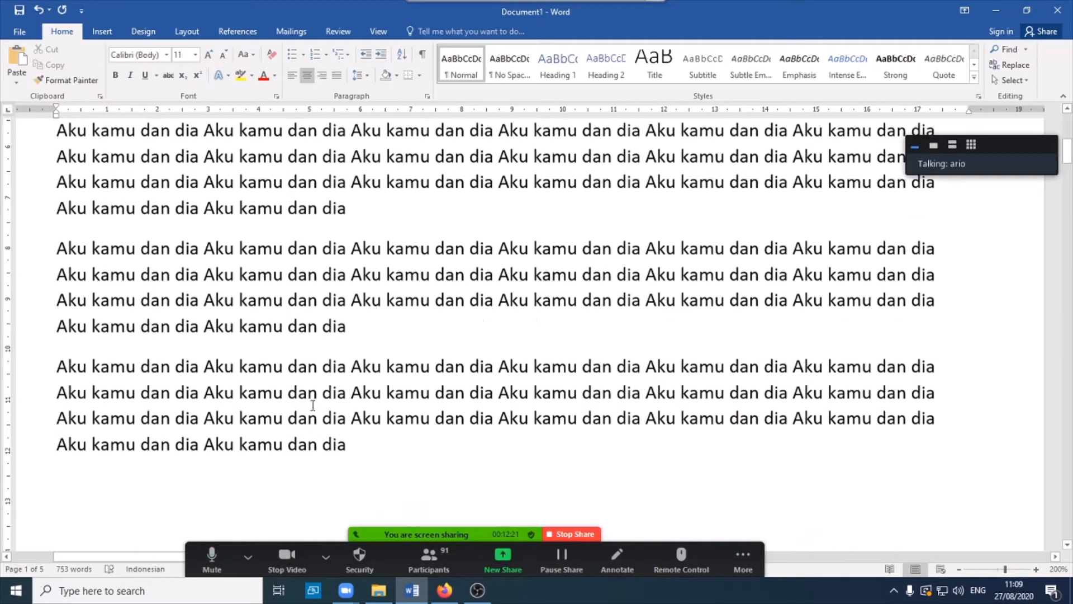
{"action": "scroll", "coordinate": [297, 335], "scroll_direction": "up", "scroll_amount": 3}
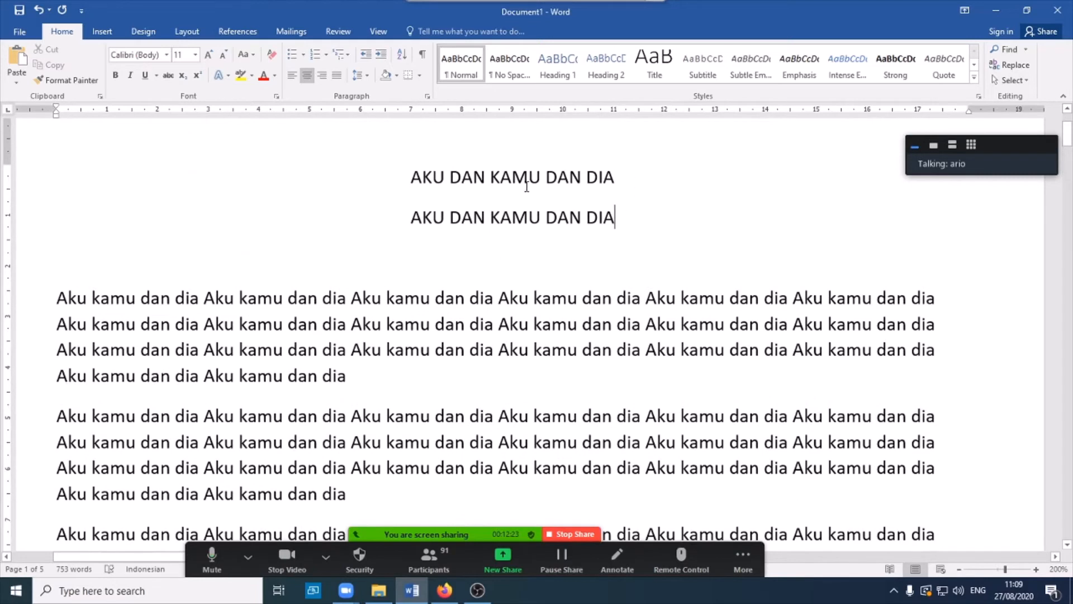
{"action": "left_click_drag", "start_coordinate": [504, 179], "coordinate": [509, 219]}
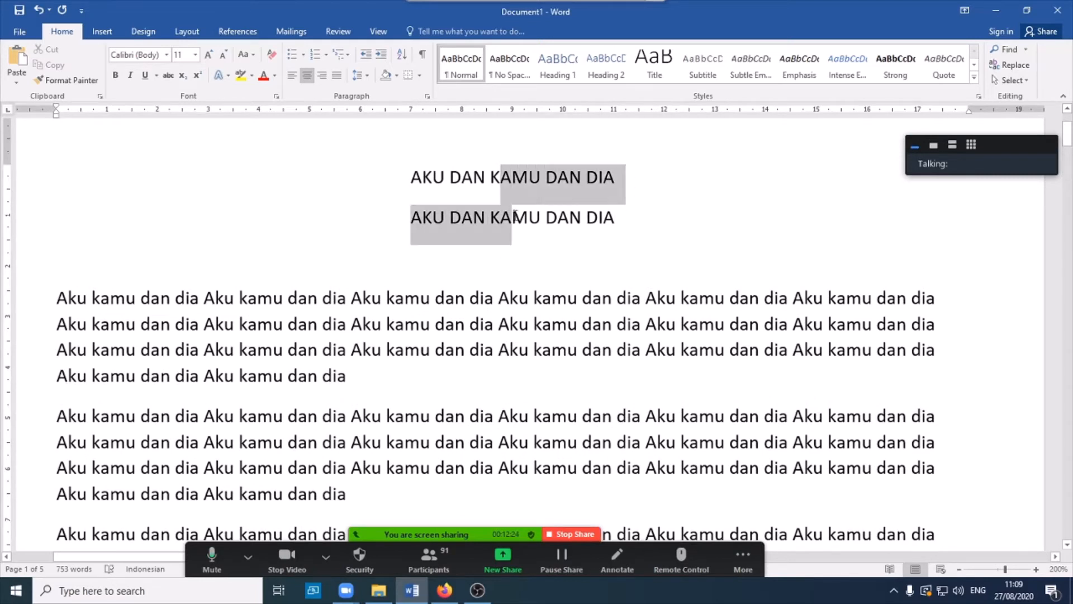
{"action": "left_click", "coordinate": [369, 76]}
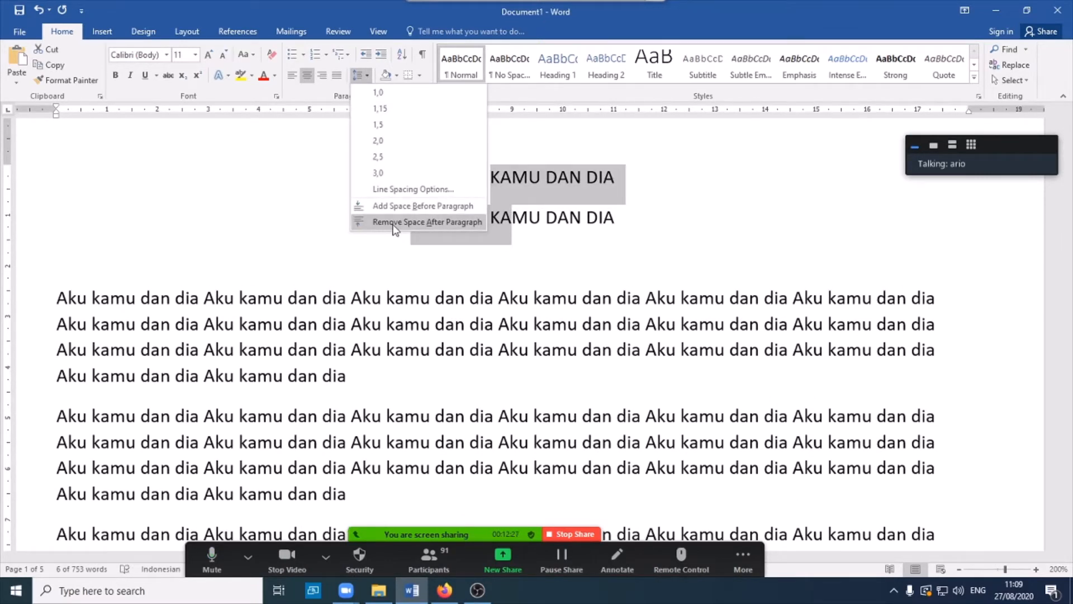
{"action": "left_click", "coordinate": [395, 222]}
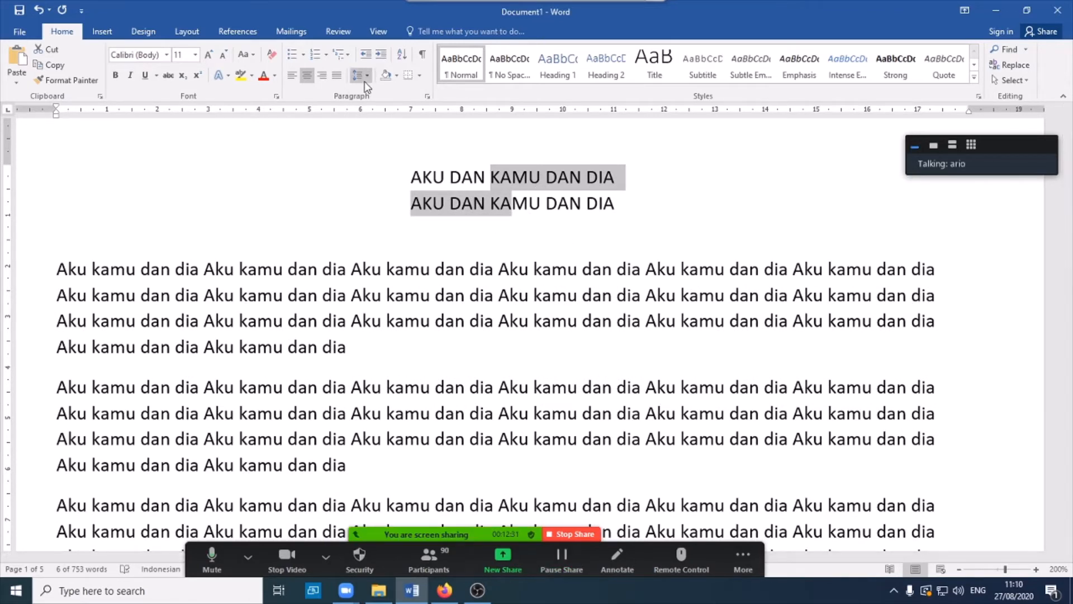
{"action": "left_click", "coordinate": [354, 365]}
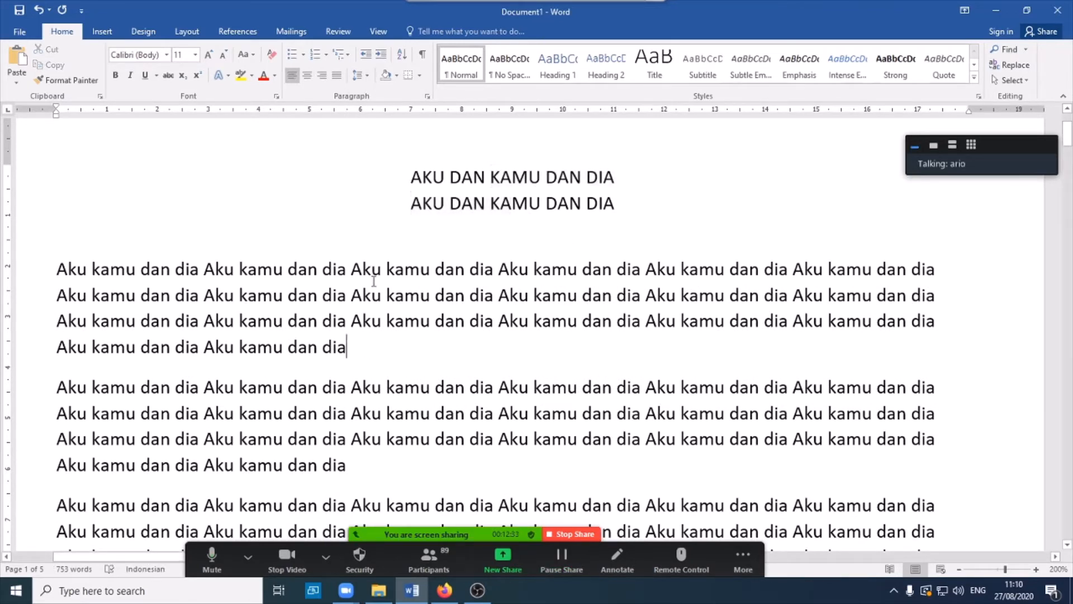
{"action": "left_click", "coordinate": [360, 75]}
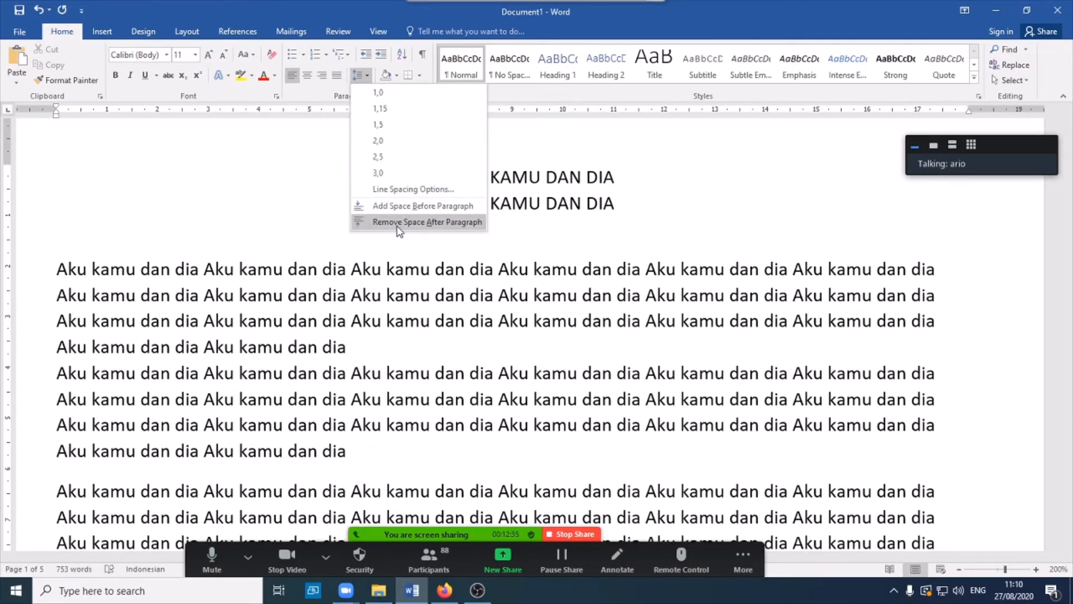
{"action": "key", "text": "Escape"}
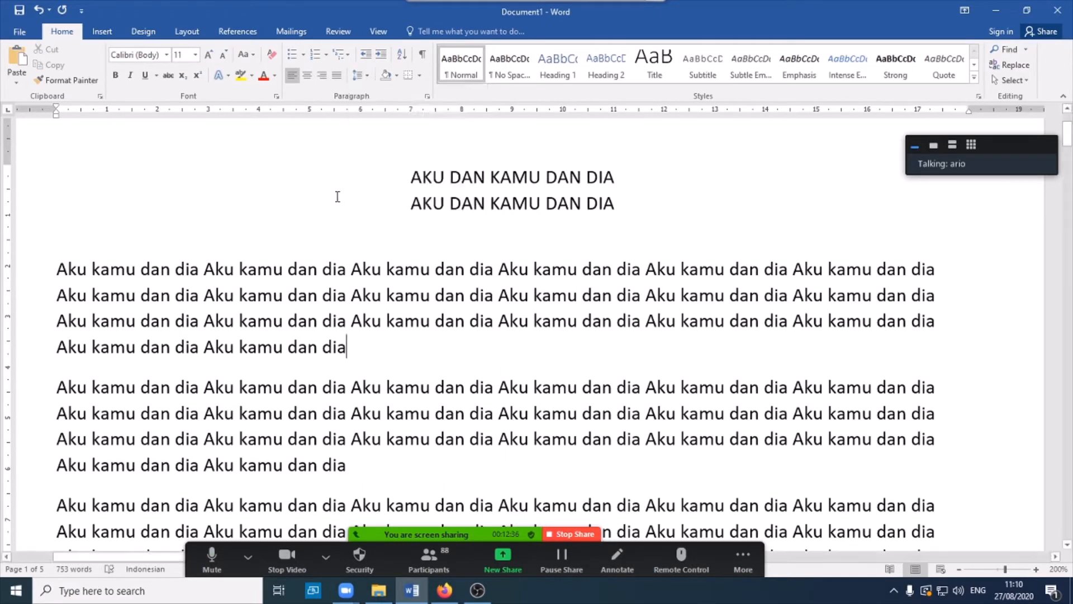
Make both title lines bold.
{"action": "left_click", "coordinate": [625, 200]}
{"action": "left_click_drag", "start_coordinate": [413, 179], "coordinate": [625, 204]}
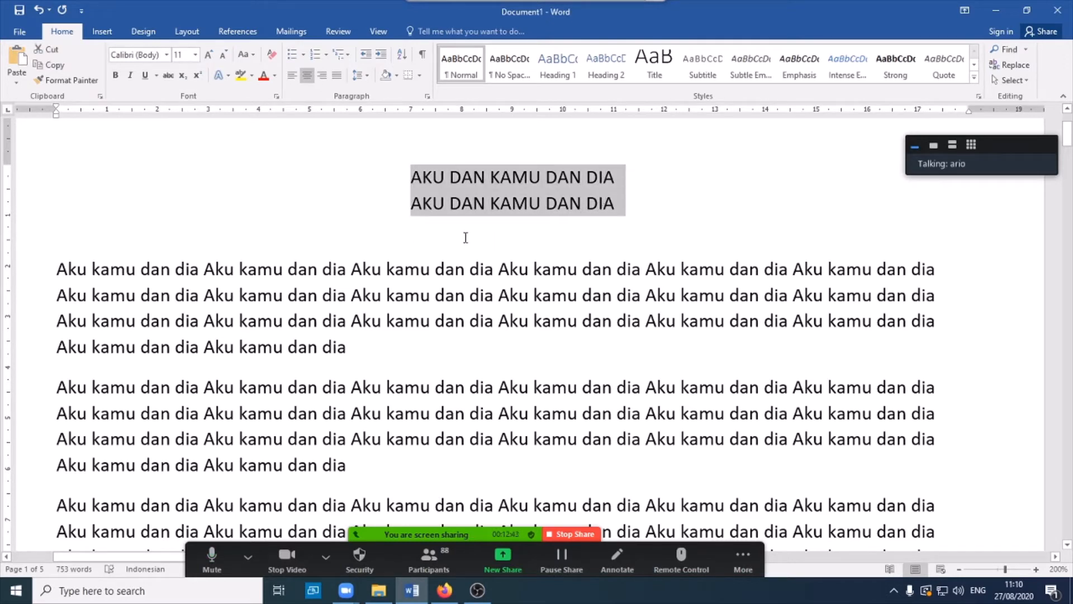
{"action": "left_click", "coordinate": [115, 79]}
{"action": "left_click", "coordinate": [566, 219]}
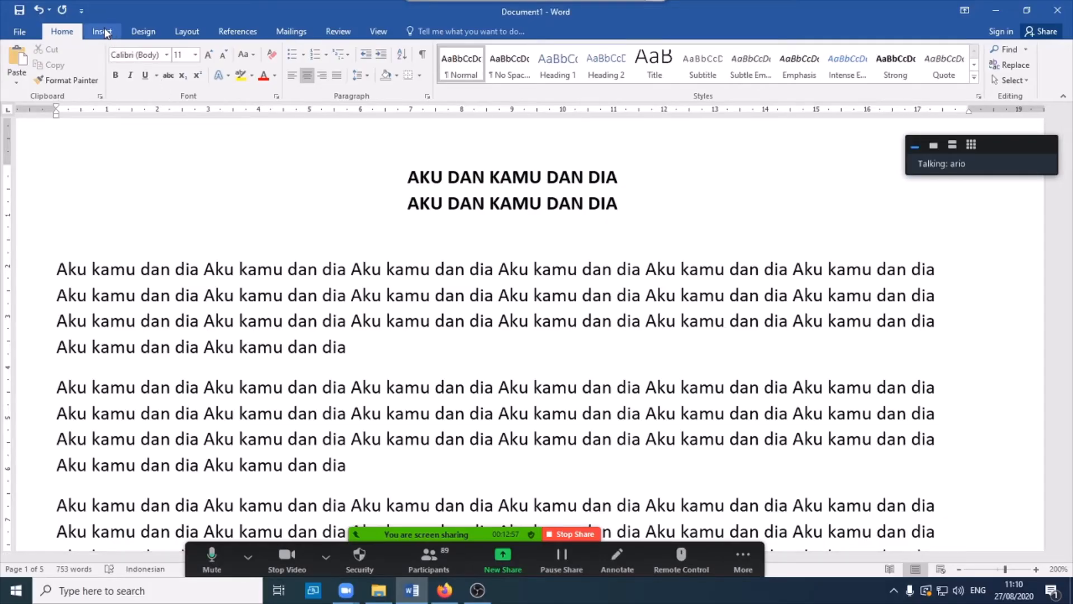
Draw a straight horizontal line about 17 cm long beneath the title lines and set its outline colour to black.
{"action": "left_click", "coordinate": [103, 31]}
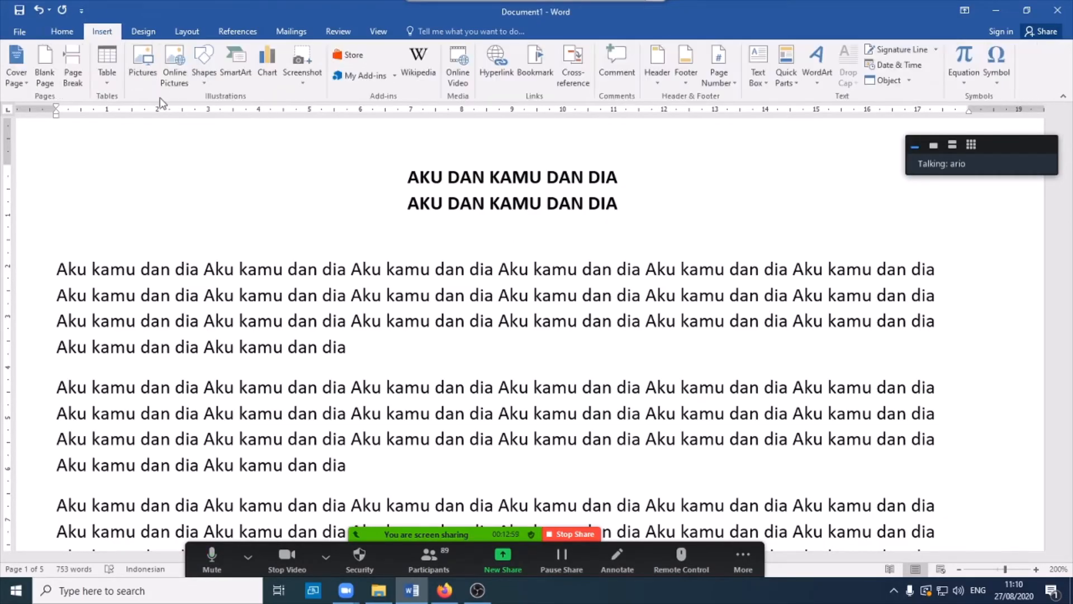
{"action": "left_click", "coordinate": [203, 66]}
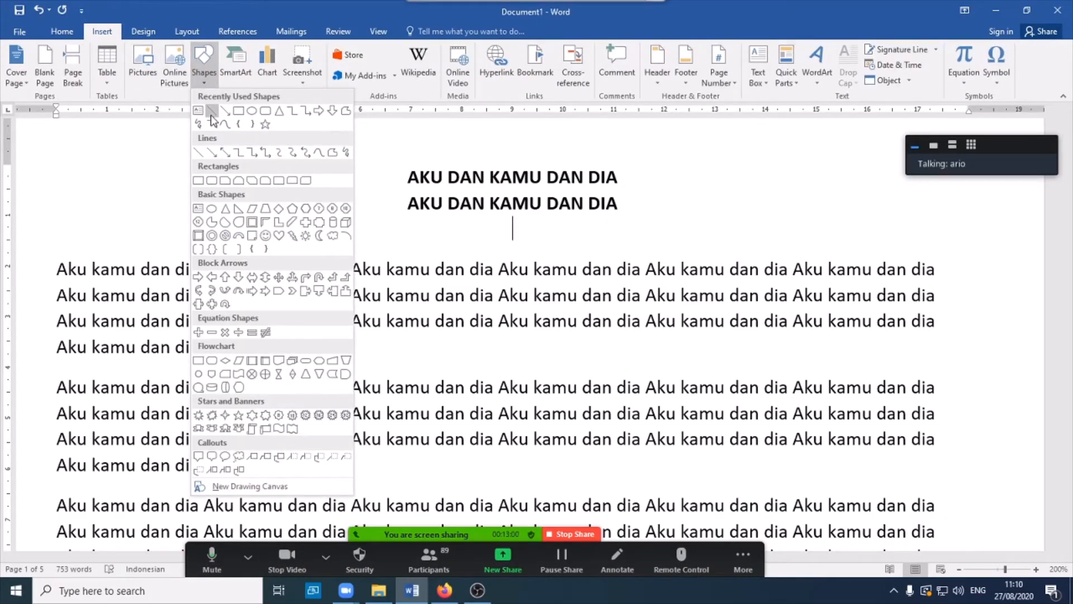
{"action": "left_click", "coordinate": [211, 111]}
{"action": "mouse_move", "coordinate": [59, 223]}
{"action": "left_mouse_down"}
{"action": "mouse_move", "coordinate": [591, 230]}
{"action": "mouse_move", "coordinate": [905, 209]}
{"action": "mouse_move", "coordinate": [921, 224]}
{"action": "left_mouse_up"}
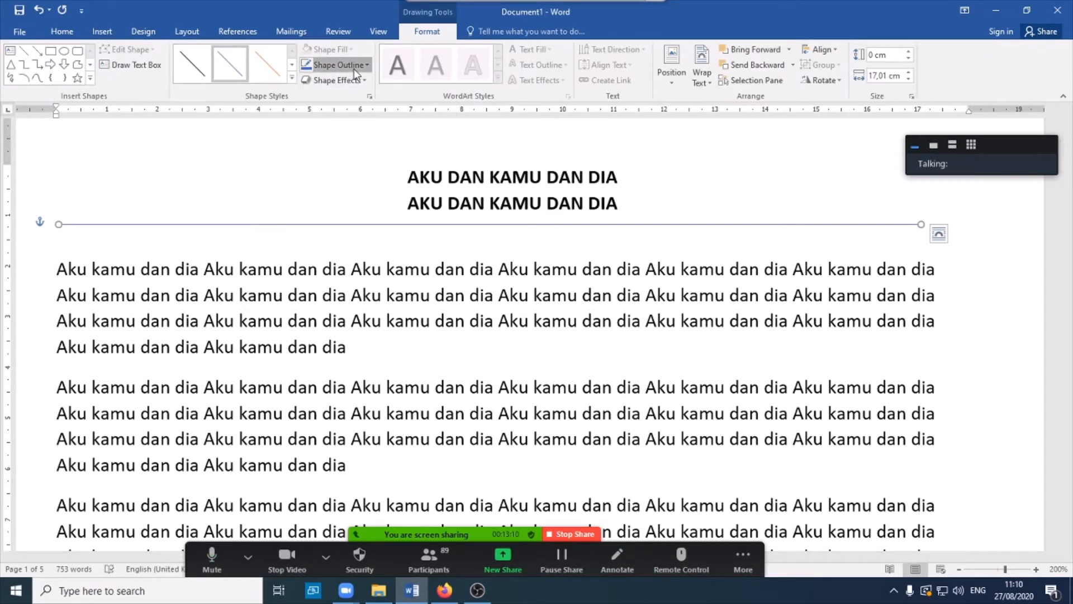
{"action": "left_click", "coordinate": [355, 65]}
{"action": "left_click", "coordinate": [323, 99]}
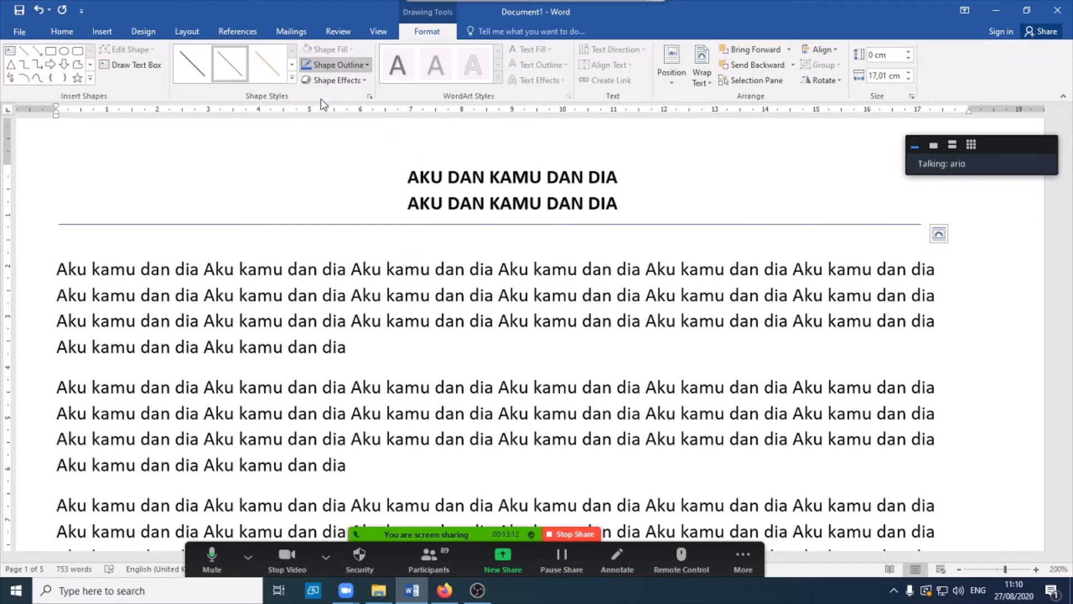
Check the drawn line's detailed format settings and delete the line.
{"action": "left_click", "coordinate": [353, 66]}
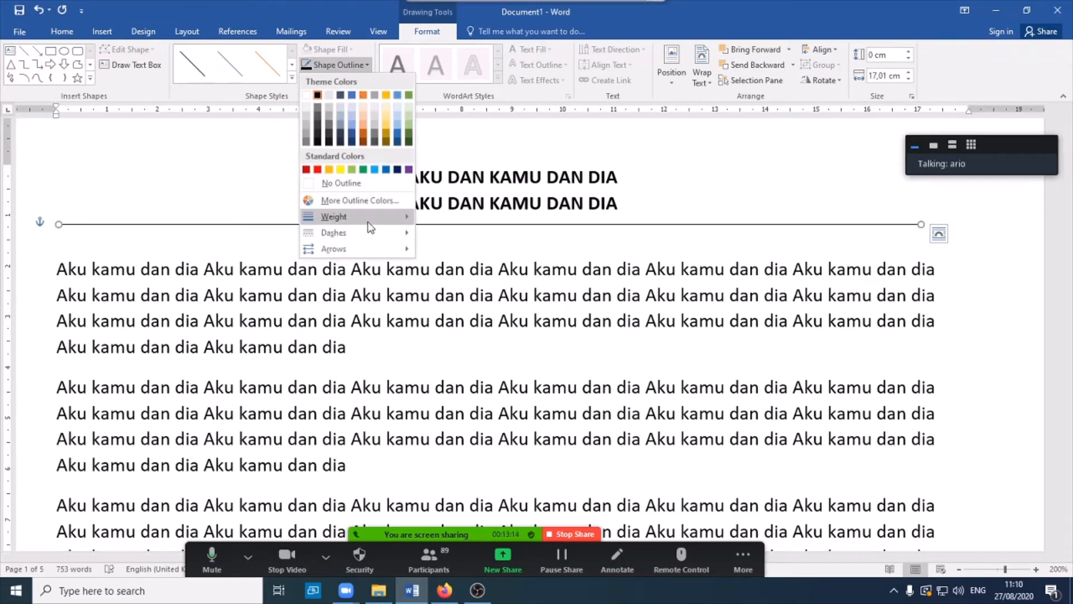
{"action": "mouse_move", "coordinate": [341, 217]}
{"action": "left_click", "coordinate": [460, 352]}
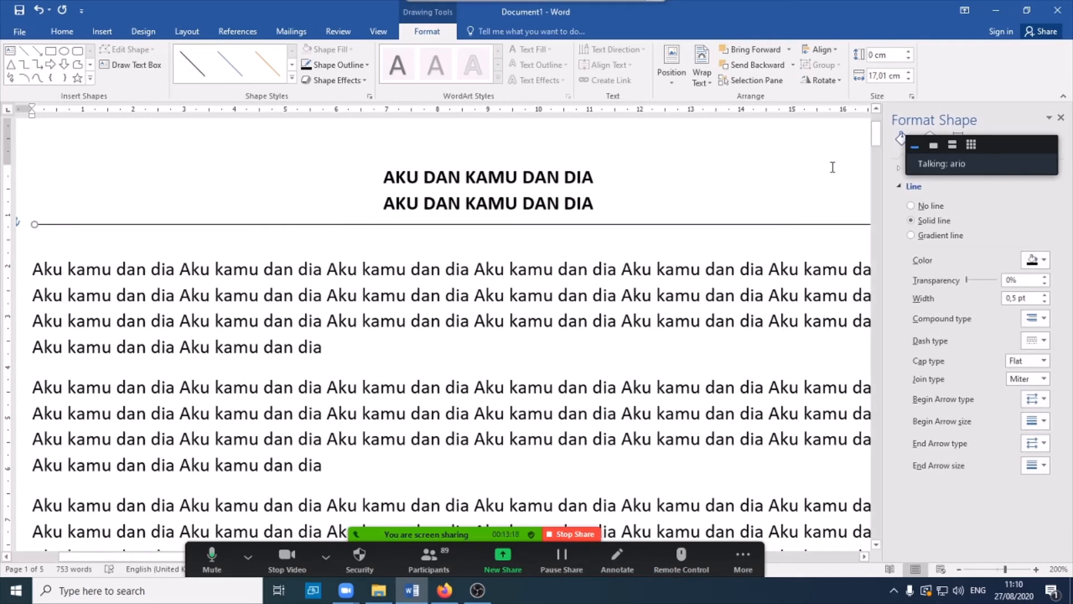
{"action": "left_click", "coordinate": [1061, 117]}
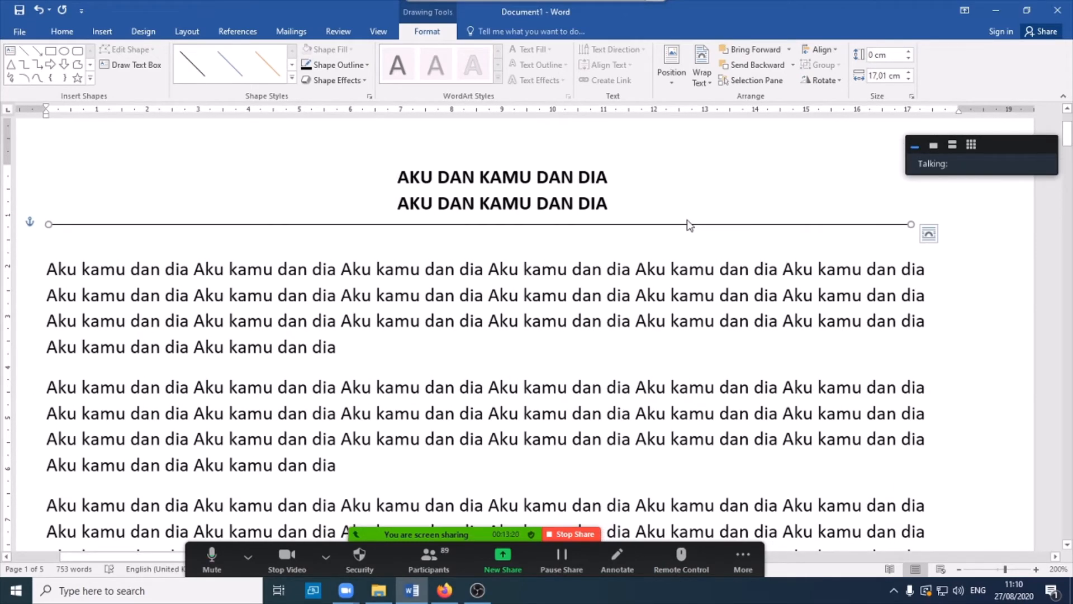
{"action": "key", "text": "Delete"}
Try a double horizontal rule made from "===" on the empty line below the titles and undo it.
{"action": "type", "text": "==="}
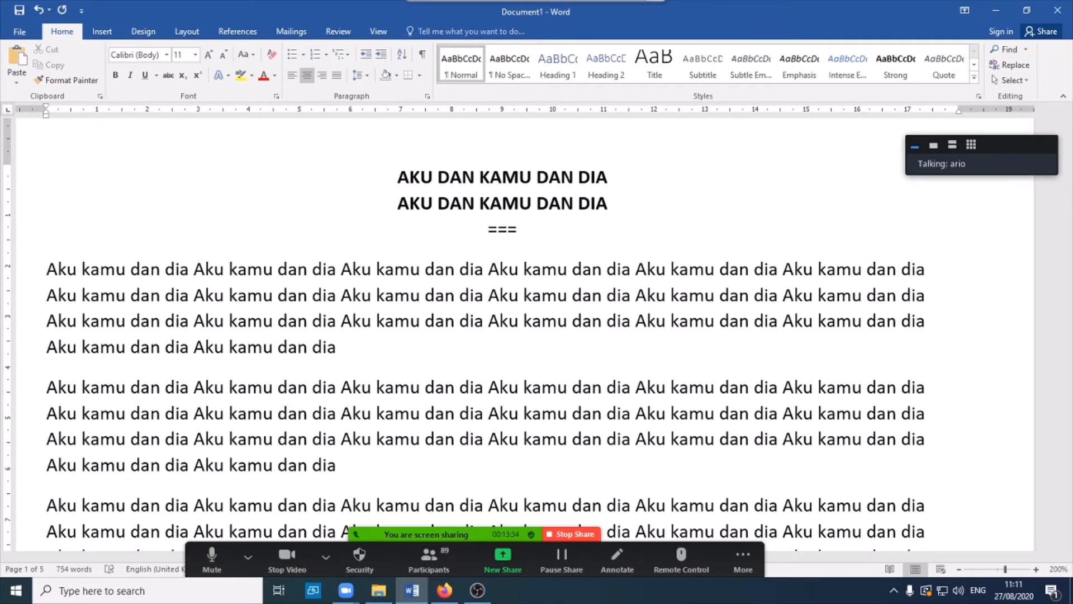
{"action": "key", "text": "Return"}
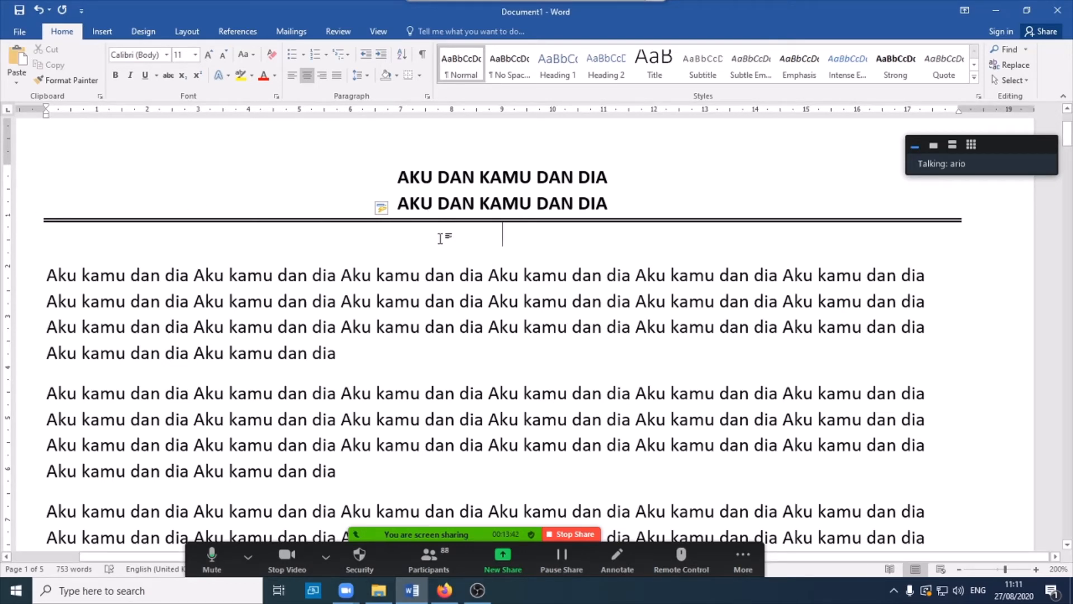
{"action": "key", "text": "ctrl+z"}
{"action": "key", "text": "ctrl+z"}
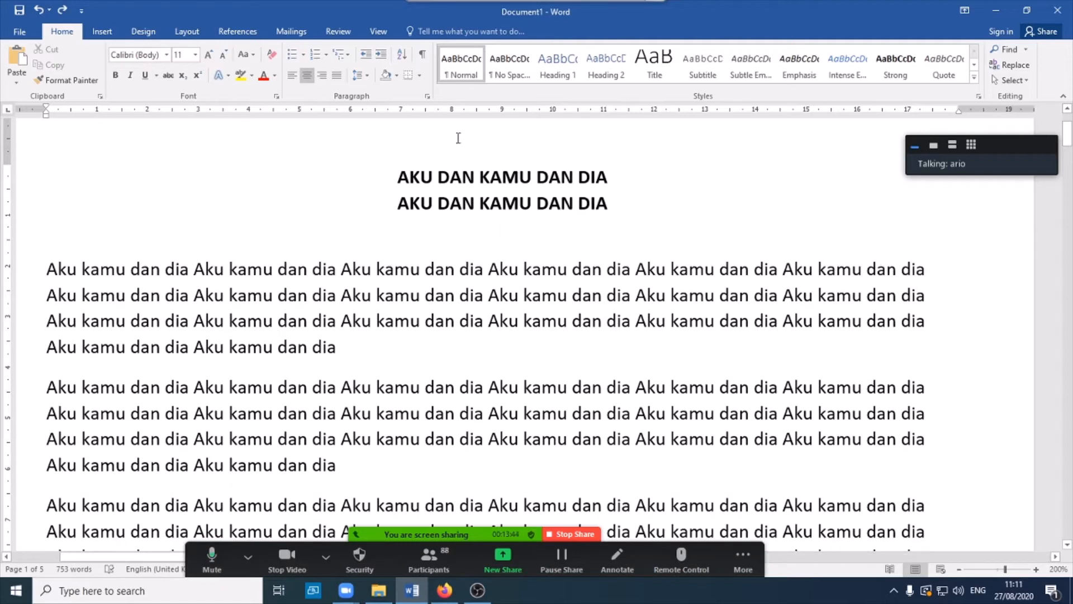
Add a top border to the empty line directly below the two title lines.
{"action": "left_click", "coordinate": [420, 76]}
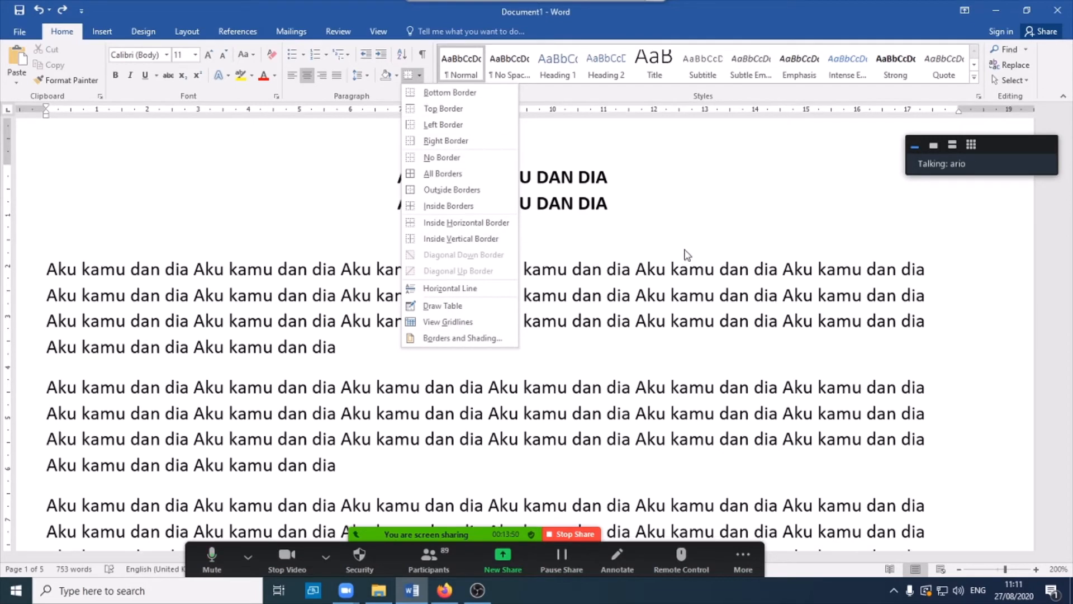
{"action": "left_click", "coordinate": [553, 228]}
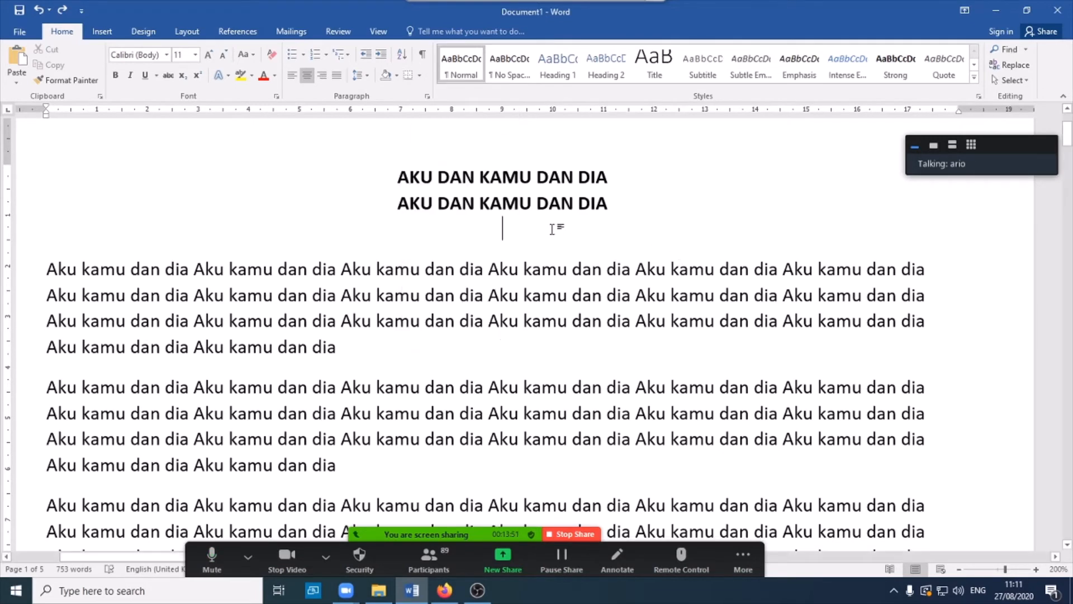
{"action": "left_click", "coordinate": [419, 78]}
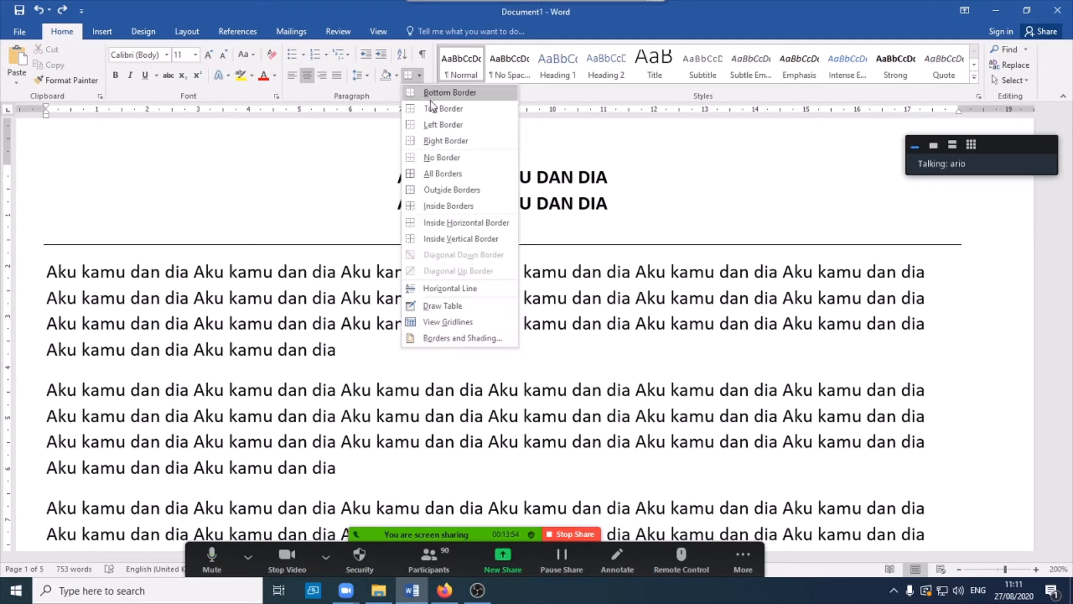
{"action": "left_click", "coordinate": [432, 108]}
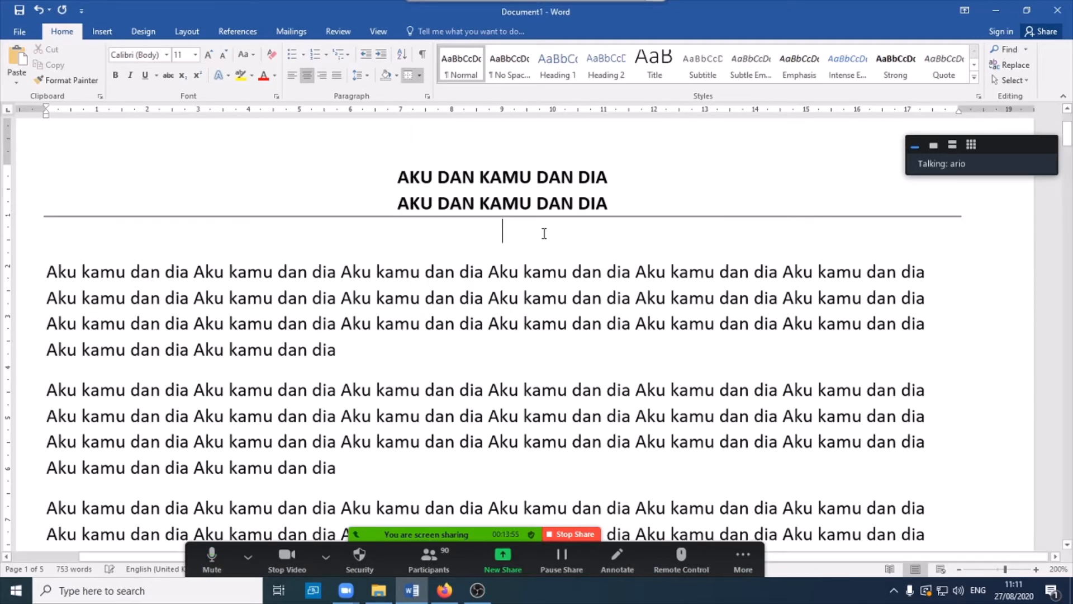
Change the top border below the title lines to the 3 pt thick-thin double line style, applied to the paragraph.
{"action": "left_click", "coordinate": [419, 76]}
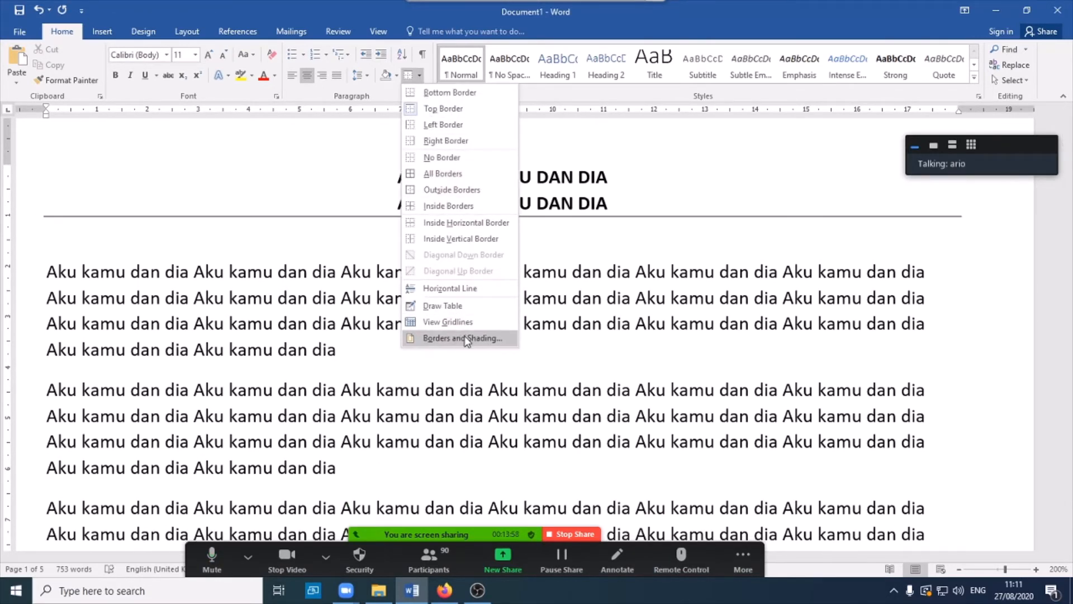
{"action": "left_click", "coordinate": [481, 336]}
{"action": "left_click_drag", "start_coordinate": [878, 180], "coordinate": [877, 193]}
{"action": "left_click", "coordinate": [858, 224]}
{"action": "left_click", "coordinate": [987, 204]}
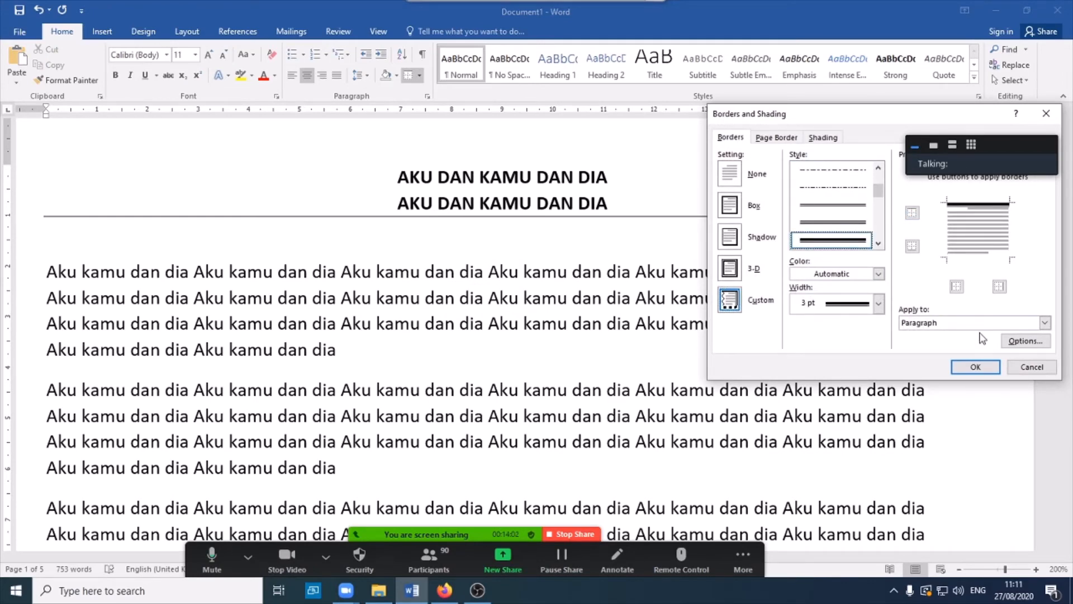
{"action": "left_click", "coordinate": [984, 368]}
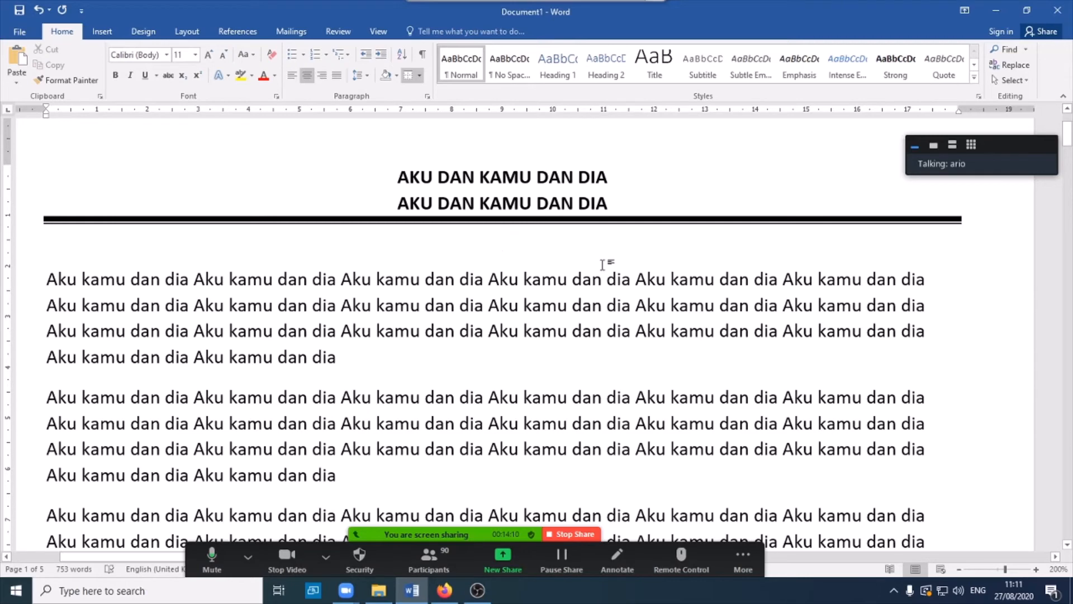
Apply outside borders to the first three body paragraphs below the title rule.
{"action": "scroll", "coordinate": [605, 264], "scroll_direction": "down", "scroll_amount": 3}
{"action": "scroll", "coordinate": [604, 264], "scroll_direction": "up", "scroll_amount": 3}
{"action": "scroll", "coordinate": [603, 265], "scroll_direction": "down", "scroll_amount": 12}
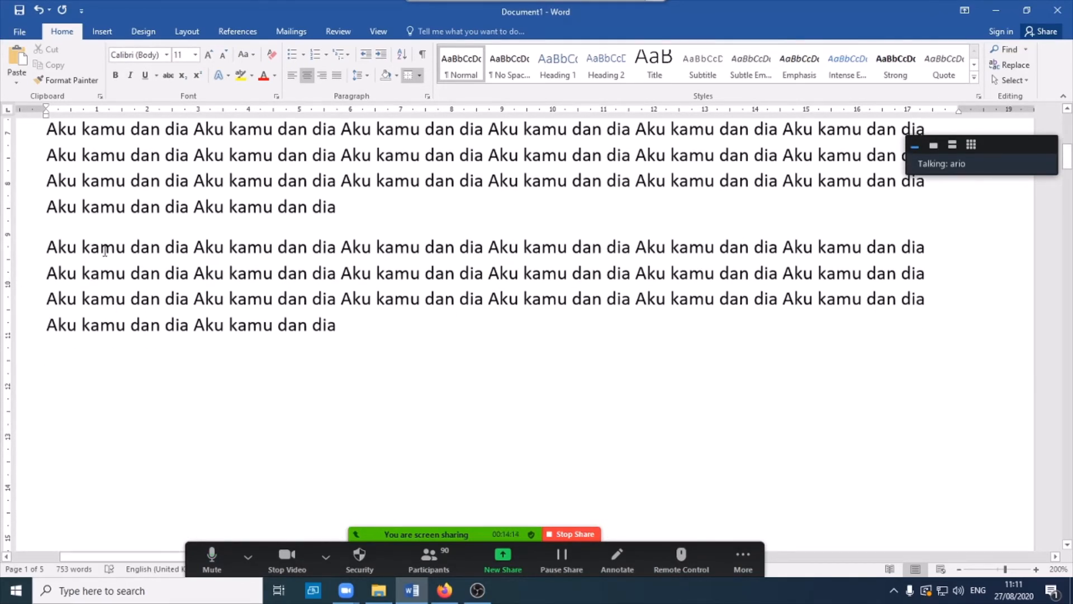
{"action": "scroll", "coordinate": [56, 246], "scroll_direction": "up", "scroll_amount": 10}
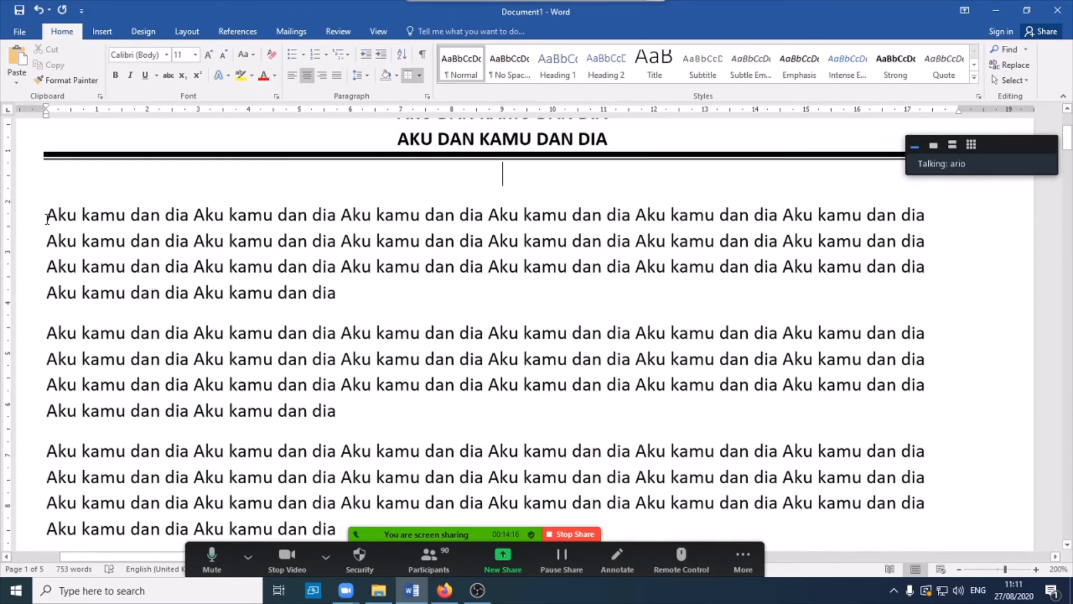
{"action": "left_click_drag", "start_coordinate": [50, 214], "coordinate": [397, 403]}
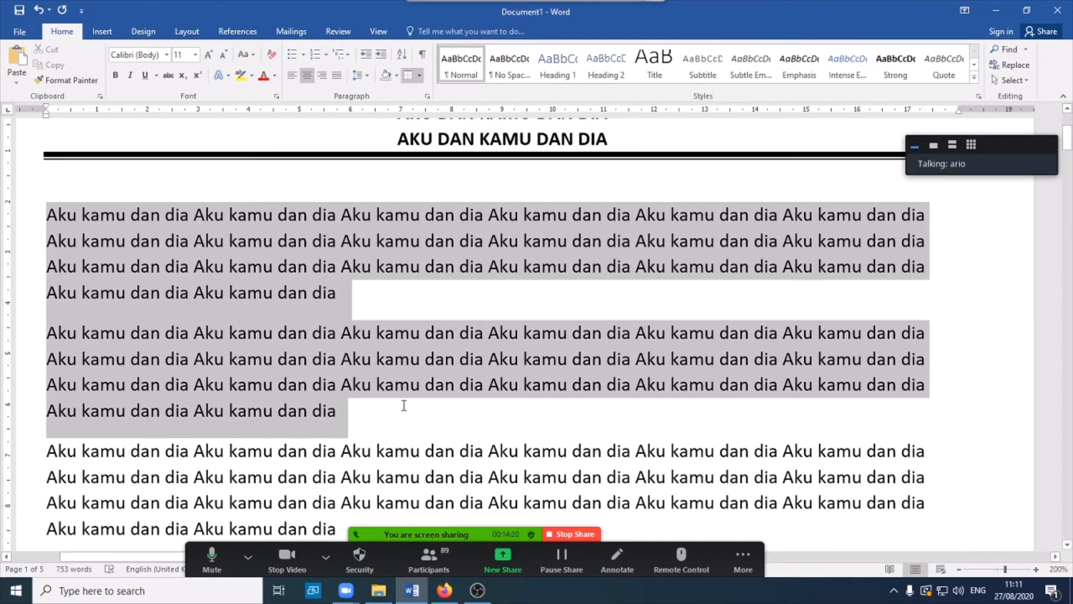
{"action": "left_click_drag", "start_coordinate": [404, 406], "coordinate": [386, 496]}
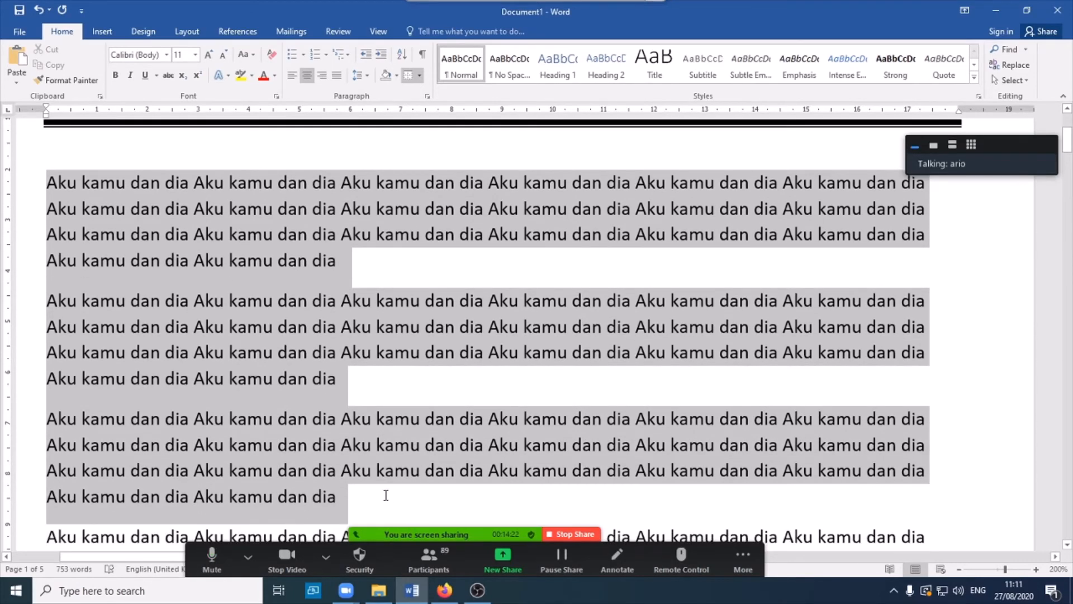
{"action": "left_click", "coordinate": [420, 76]}
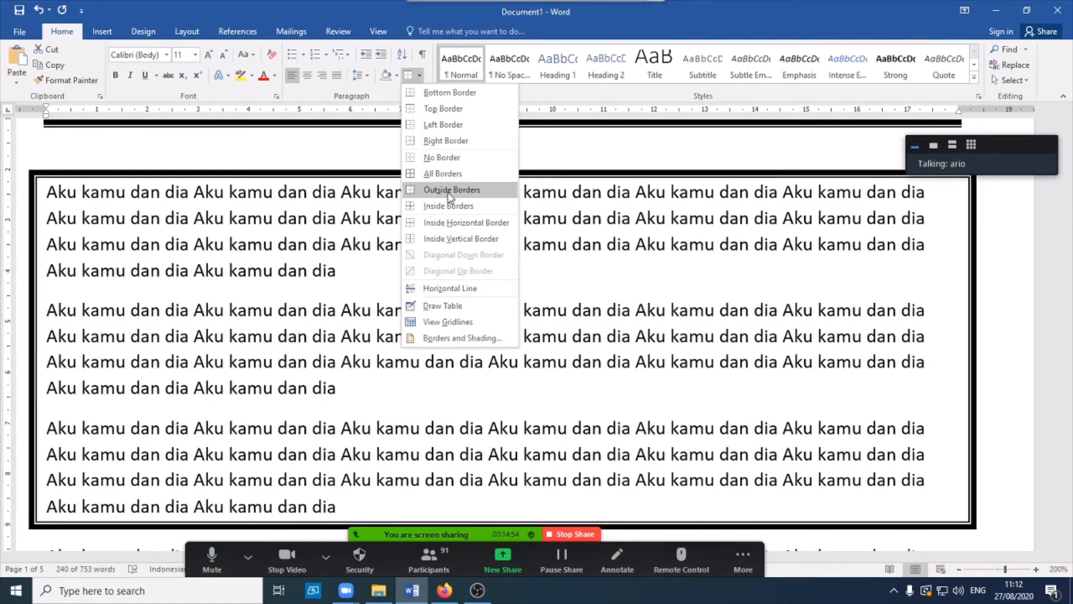
{"action": "left_click", "coordinate": [448, 193]}
{"action": "scroll", "coordinate": [886, 384], "scroll_direction": "down", "scroll_amount": 3}
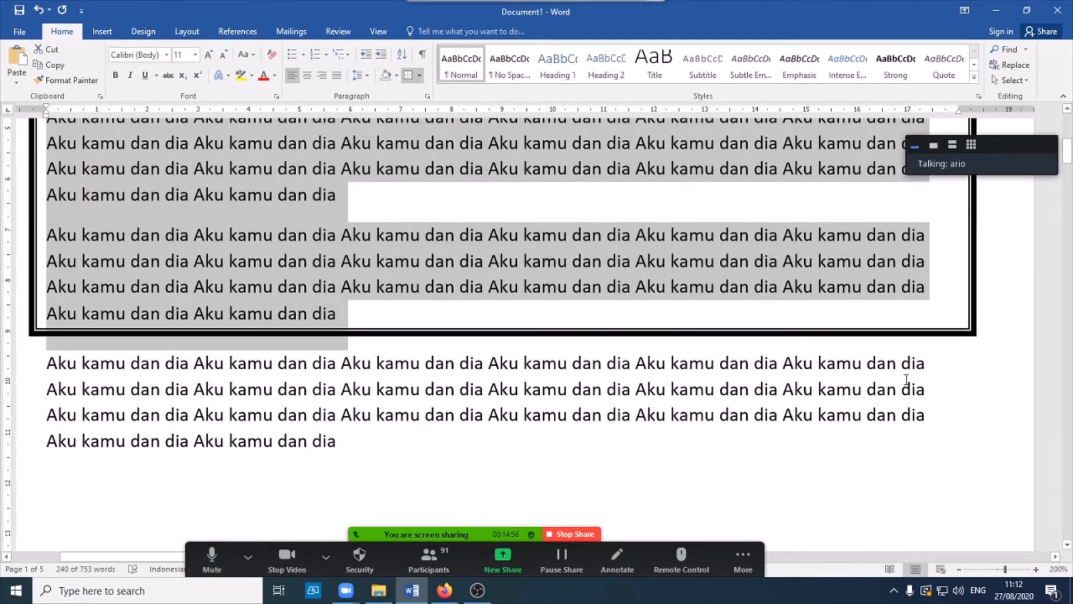
{"action": "scroll", "coordinate": [886, 384], "scroll_direction": "up", "scroll_amount": 4}
{"action": "scroll", "coordinate": [886, 385], "scroll_direction": "up", "scroll_amount": 1}
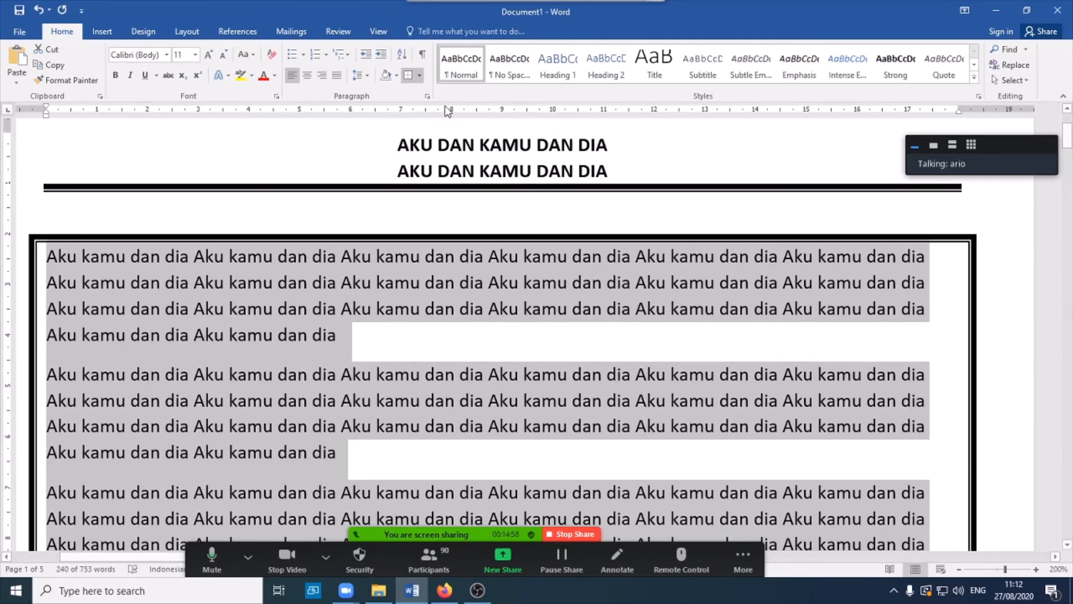
Apply all borders to the three selected body paragraphs so each sits in its own frame.
{"action": "left_click", "coordinate": [419, 75]}
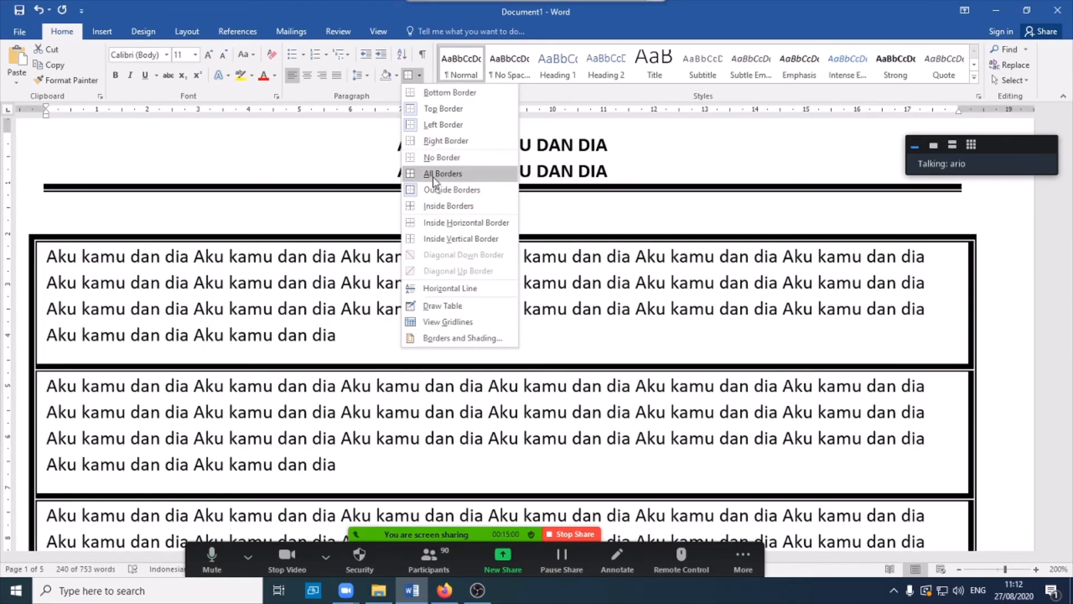
{"action": "left_click", "coordinate": [434, 174]}
{"action": "scroll", "coordinate": [576, 419], "scroll_direction": "down", "scroll_amount": 5}
{"action": "scroll", "coordinate": [576, 419], "scroll_direction": "up", "scroll_amount": 2}
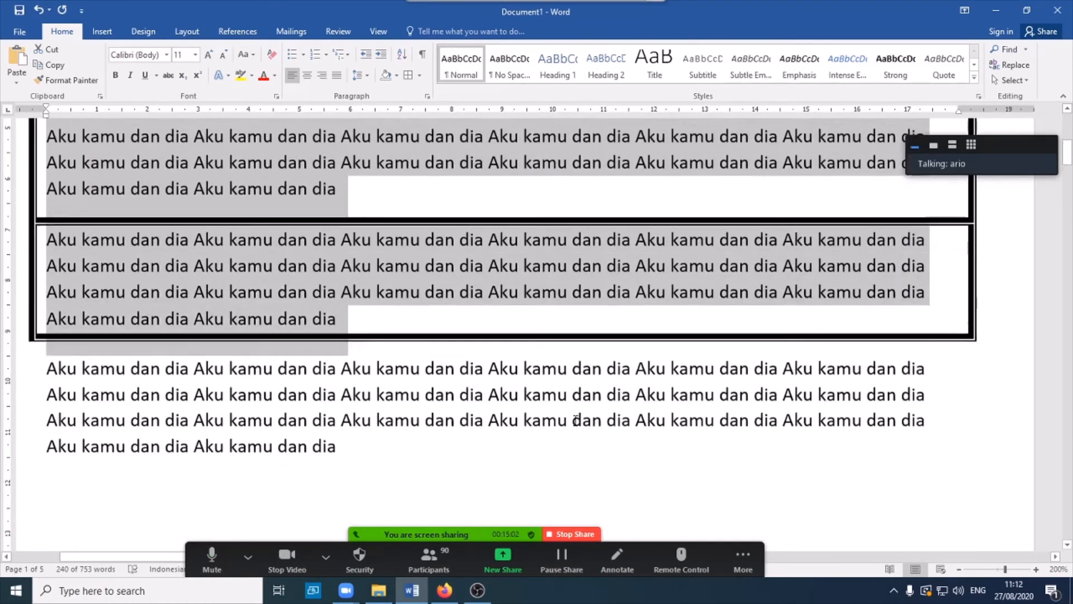
{"action": "scroll", "coordinate": [576, 419], "scroll_direction": "up", "scroll_amount": 1}
Indent the third bordered paragraph to about 2.25 cm on the left and about the 13.5 cm ruler mark on the right.
{"action": "left_click", "coordinate": [151, 272]}
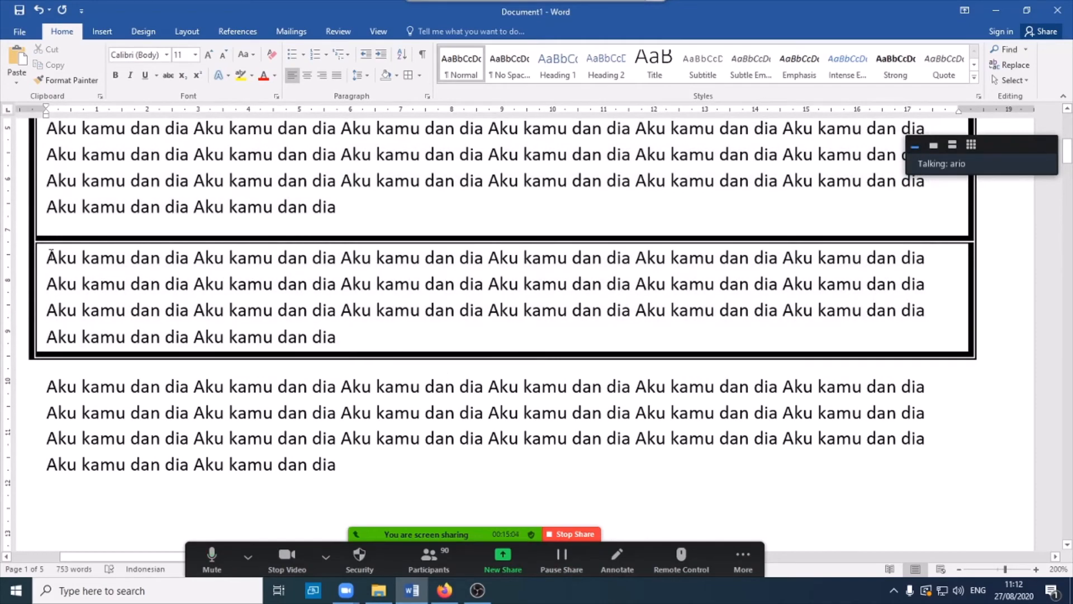
{"action": "left_click_drag", "start_coordinate": [48, 258], "coordinate": [336, 362]}
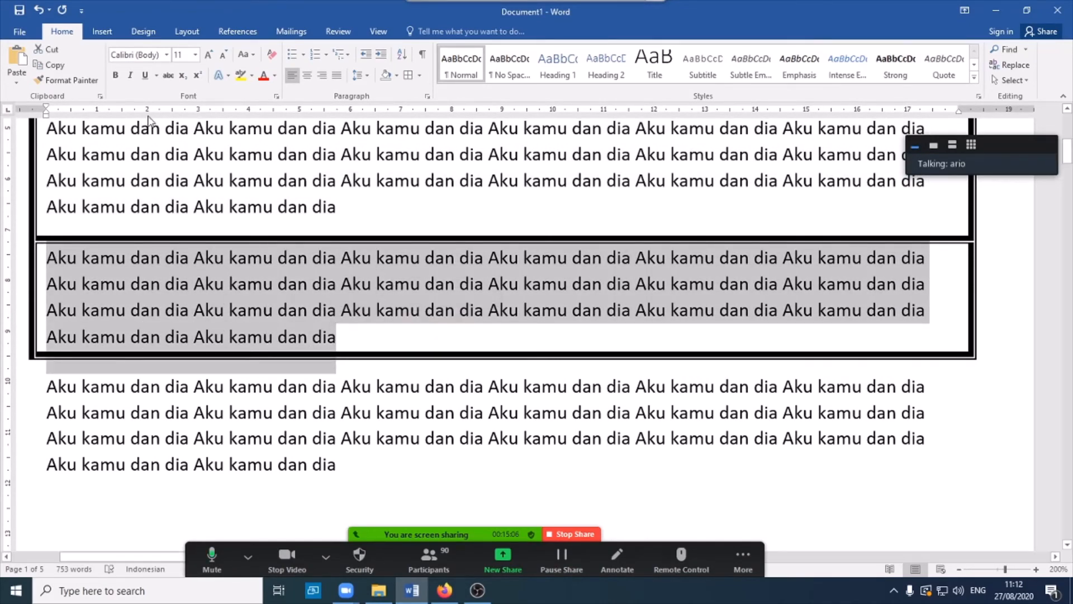
{"action": "left_click_drag", "start_coordinate": [46, 113], "coordinate": [159, 113]}
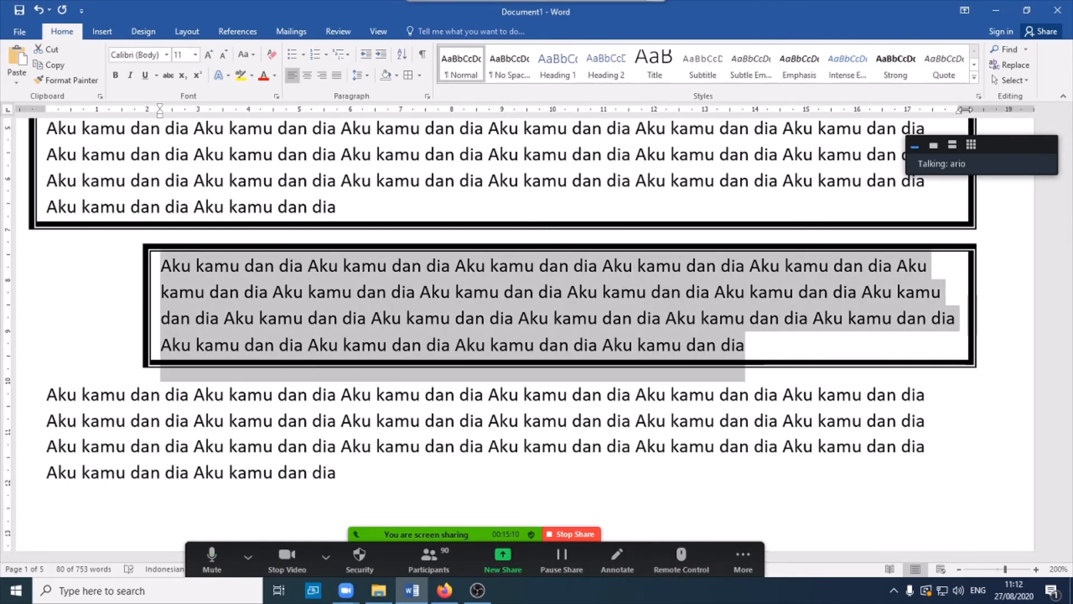
{"action": "left_click_drag", "start_coordinate": [958, 110], "coordinate": [730, 114]}
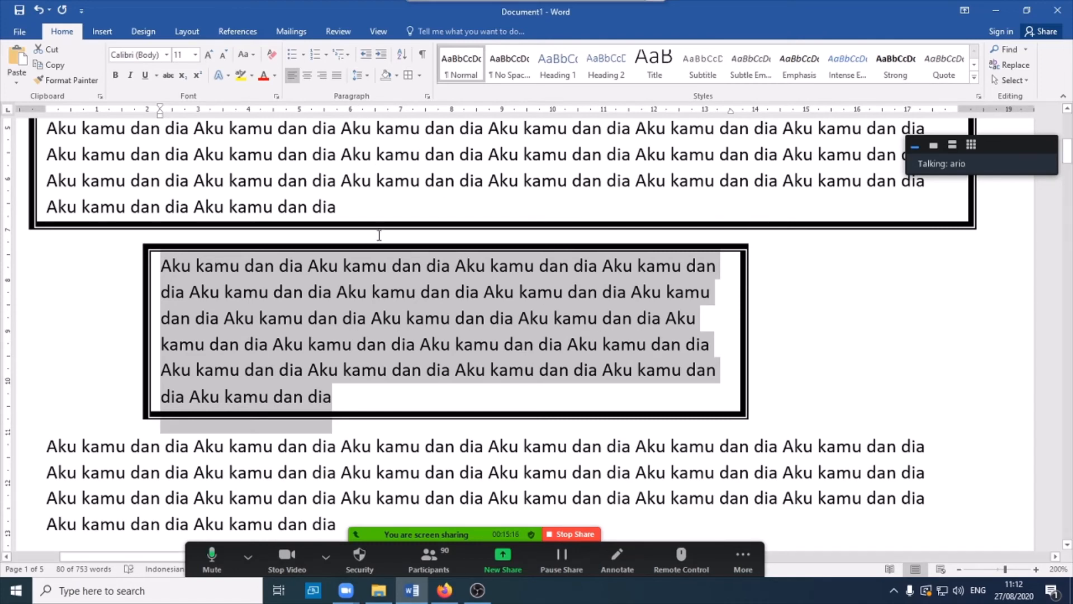
Remove the space after the second bordered paragraph to close the gap above the indented box.
{"action": "left_click", "coordinate": [369, 210]}
{"action": "left_click", "coordinate": [366, 74]}
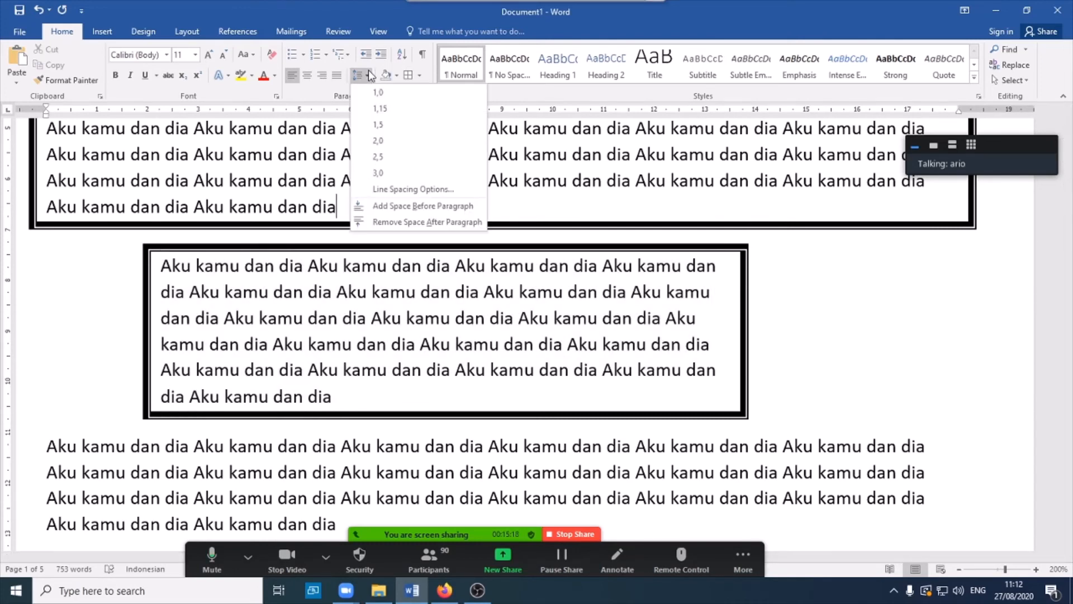
{"action": "left_click", "coordinate": [411, 222]}
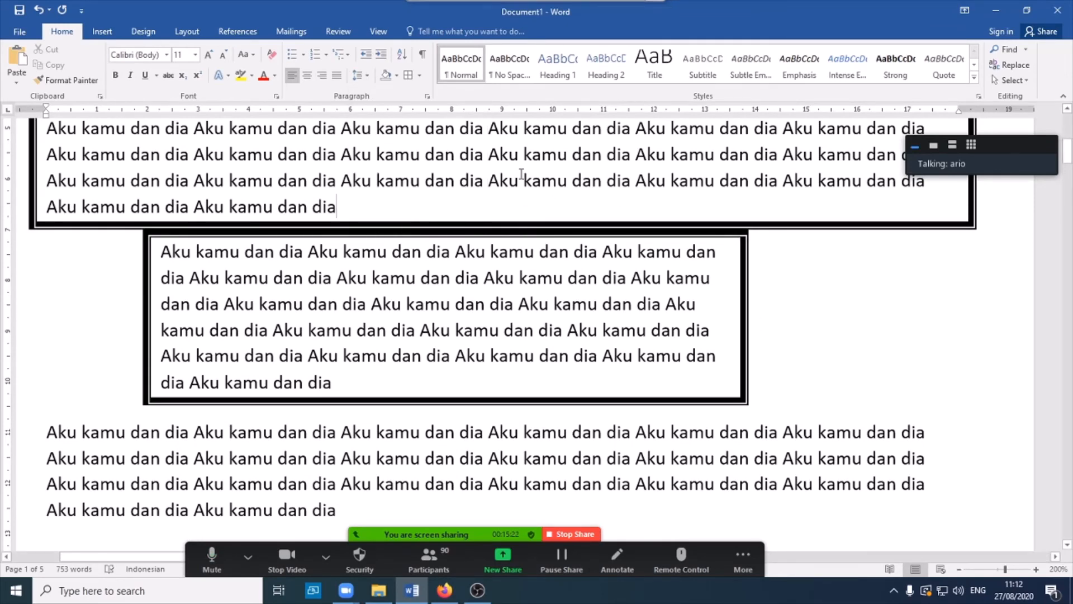
Examine the title rule and the bordered paragraphs across the page.
{"action": "scroll", "coordinate": [706, 362], "scroll_direction": "up", "scroll_amount": 5}
{"action": "scroll", "coordinate": [643, 366], "scroll_direction": "down", "scroll_amount": 2}
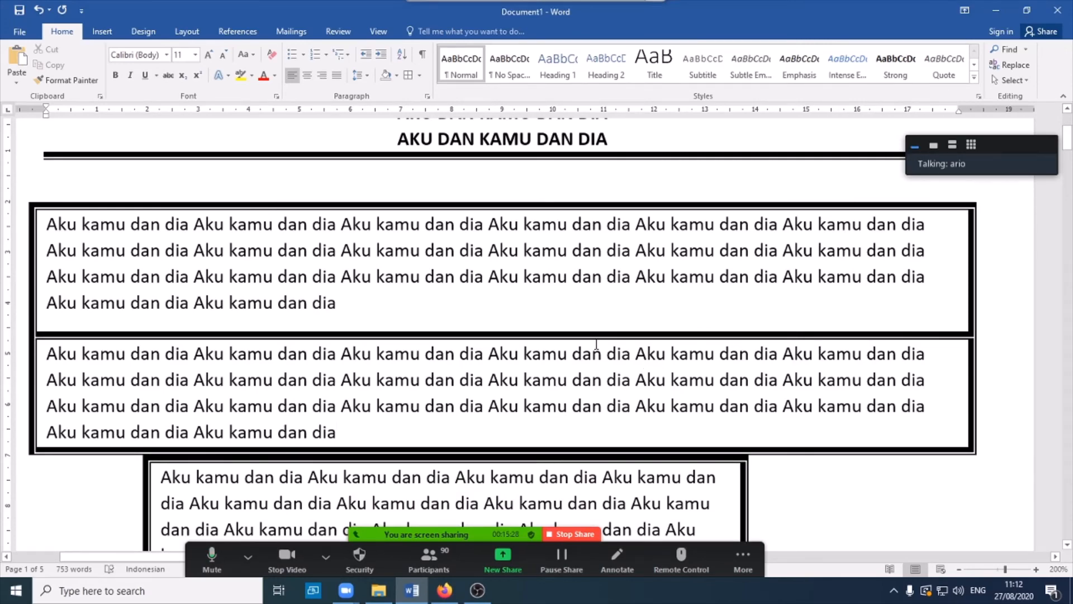
{"action": "scroll", "coordinate": [596, 345], "scroll_direction": "down", "scroll_amount": 6}
{"action": "scroll", "coordinate": [596, 343], "scroll_direction": "up", "scroll_amount": 9}
{"action": "scroll", "coordinate": [597, 345], "scroll_direction": "down", "scroll_amount": 2}
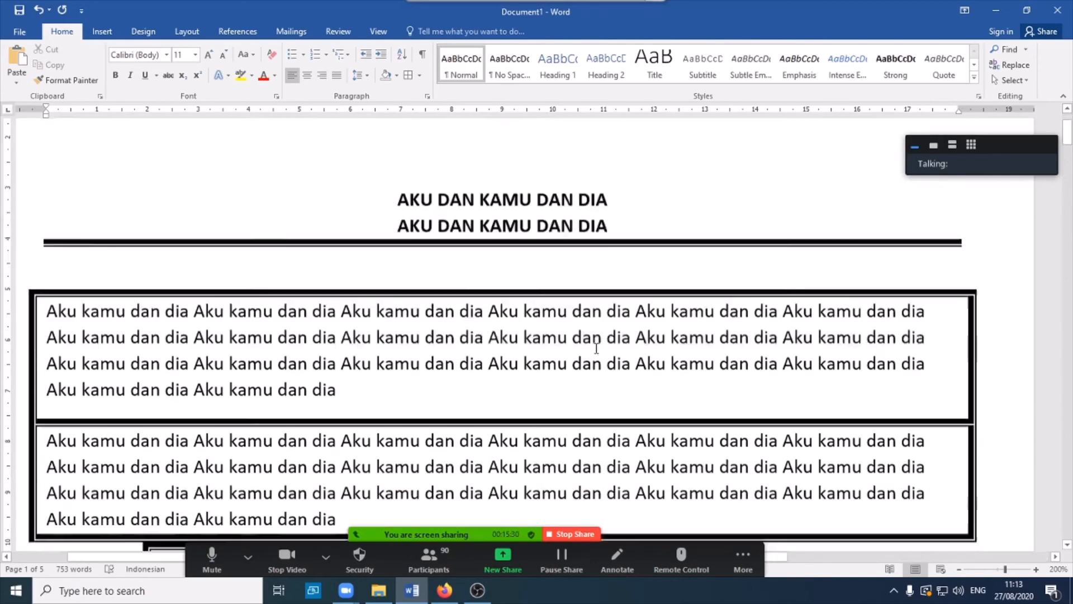
{"action": "scroll", "coordinate": [596, 348], "scroll_direction": "down", "scroll_amount": 3}
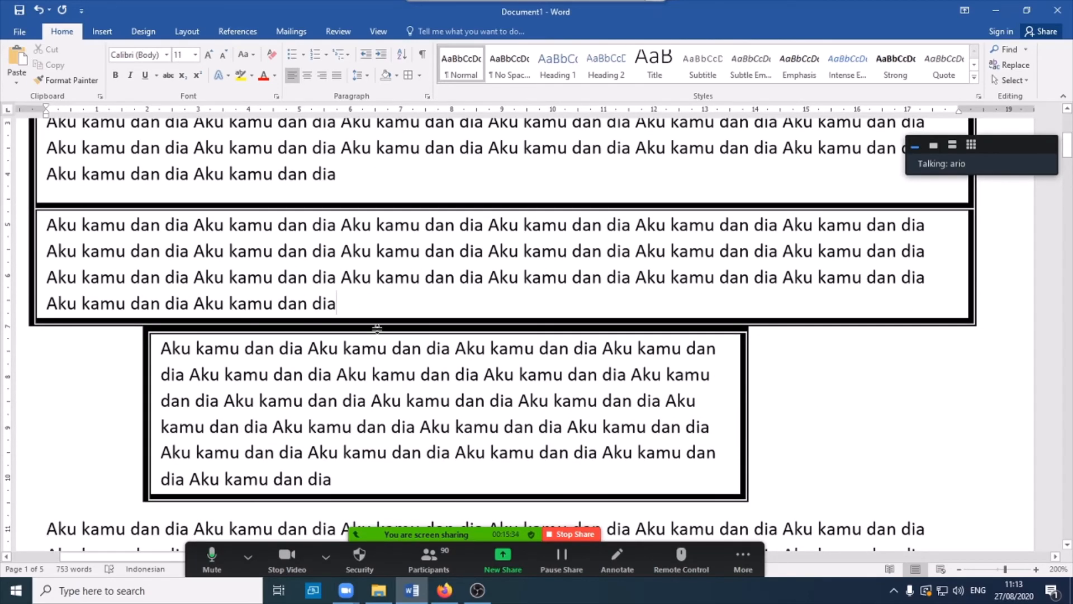
{"action": "scroll", "coordinate": [378, 329], "scroll_direction": "up", "scroll_amount": 4}
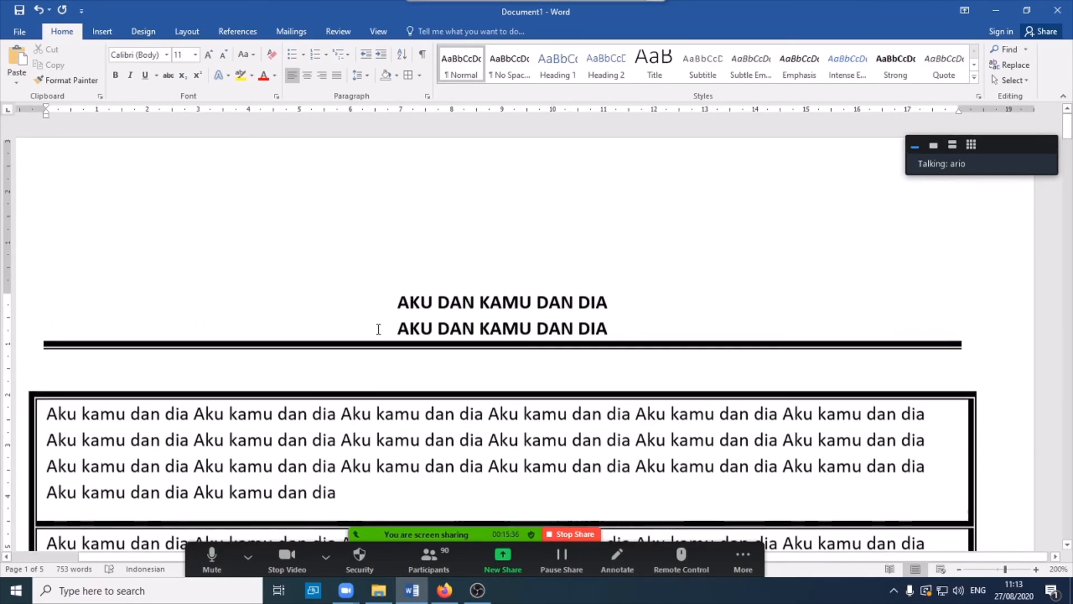
{"action": "scroll", "coordinate": [378, 329], "scroll_direction": "down", "scroll_amount": 2}
{"action": "scroll", "coordinate": [379, 330], "scroll_direction": "up", "scroll_amount": 1}
{"action": "scroll", "coordinate": [379, 329], "scroll_direction": "up", "scroll_amount": 1}
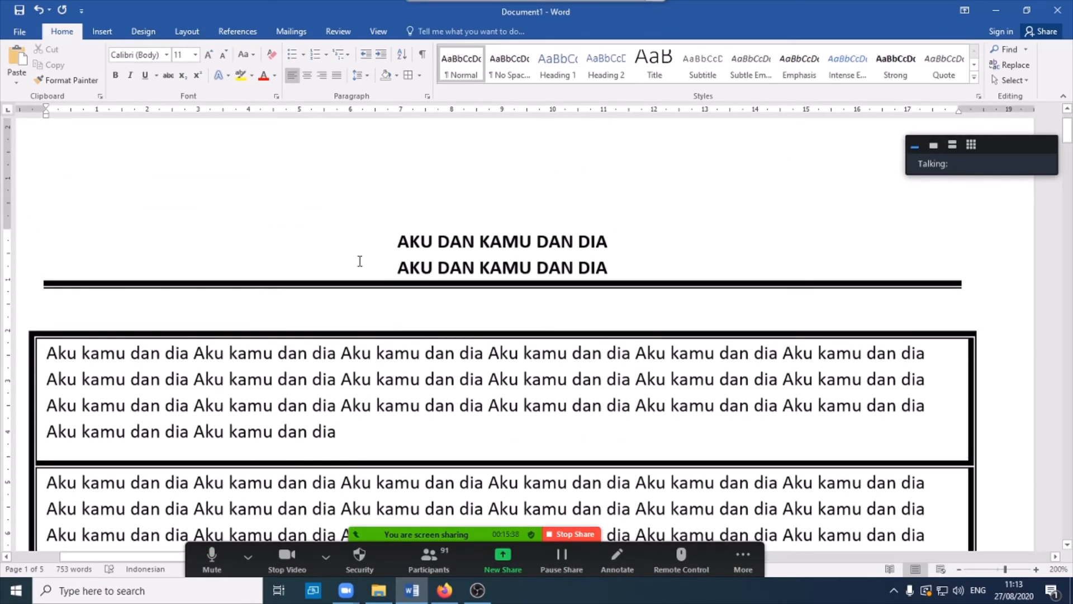
Set the page color to Blue, Accent 1, Lighter 80%, with the document zoomed out to 90%.
{"action": "left_click", "coordinate": [370, 206]}
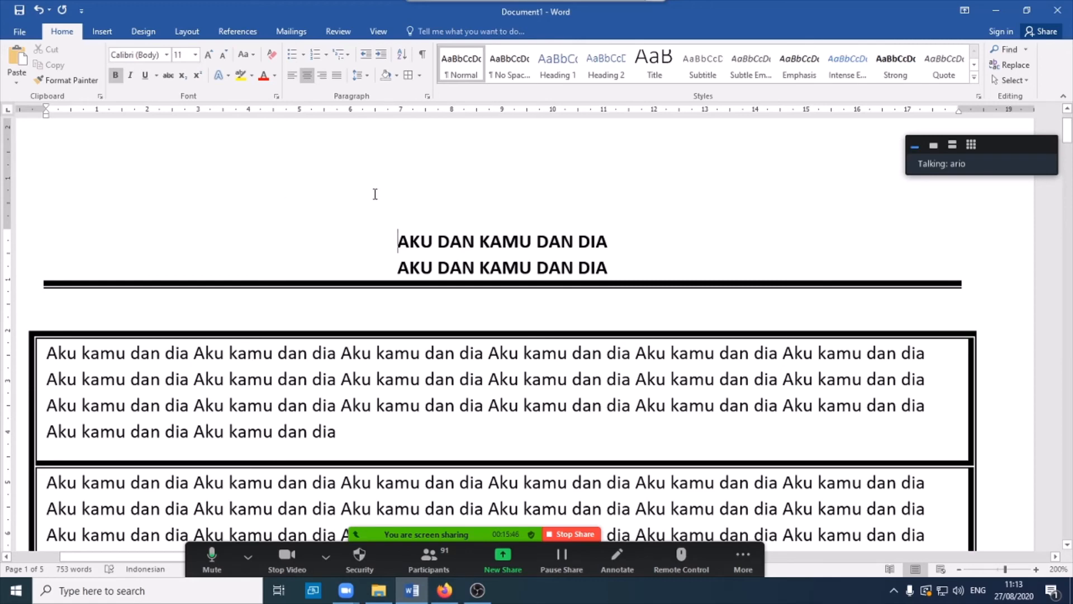
{"action": "left_click", "coordinate": [665, 244]}
{"action": "scroll", "coordinate": [436, 311], "scroll_direction": "down", "scroll_amount": 11, "text": "ctrl"}
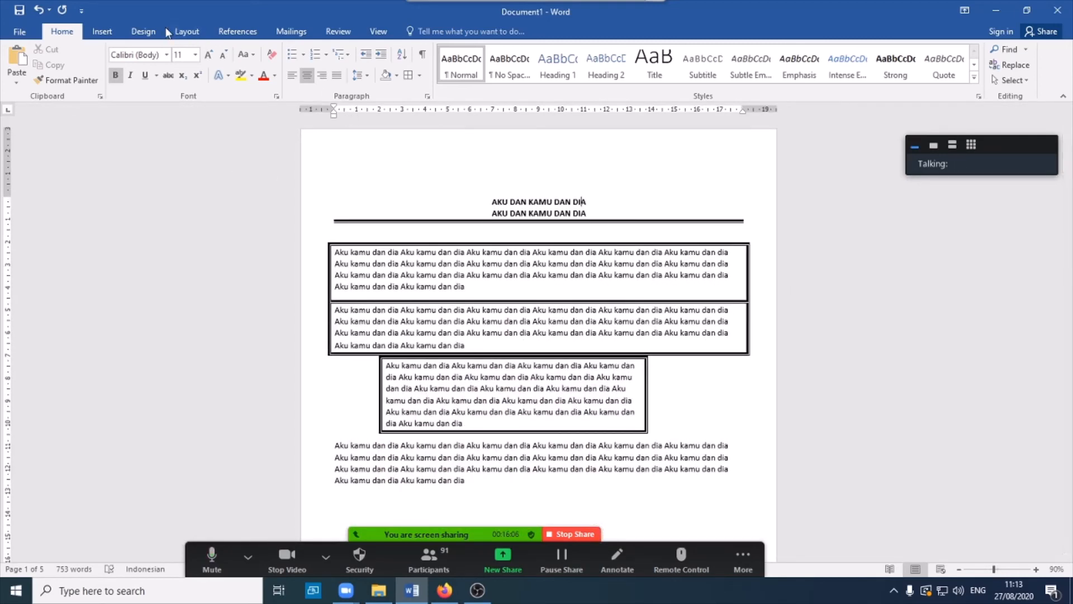
{"action": "left_click", "coordinate": [144, 32]}
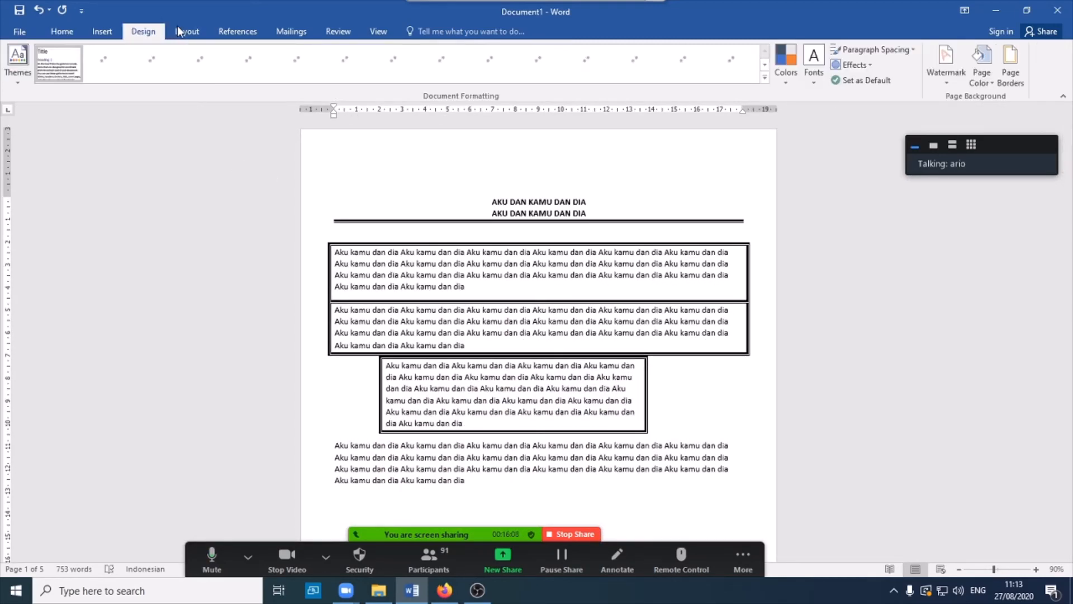
{"action": "left_click", "coordinate": [991, 87]}
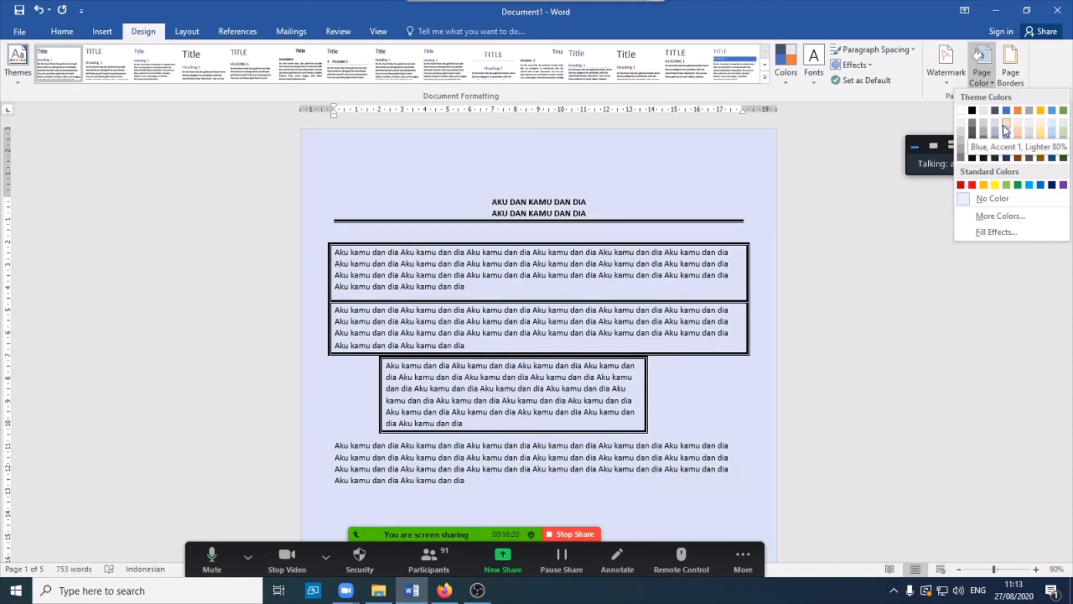
{"action": "left_click", "coordinate": [1002, 125]}
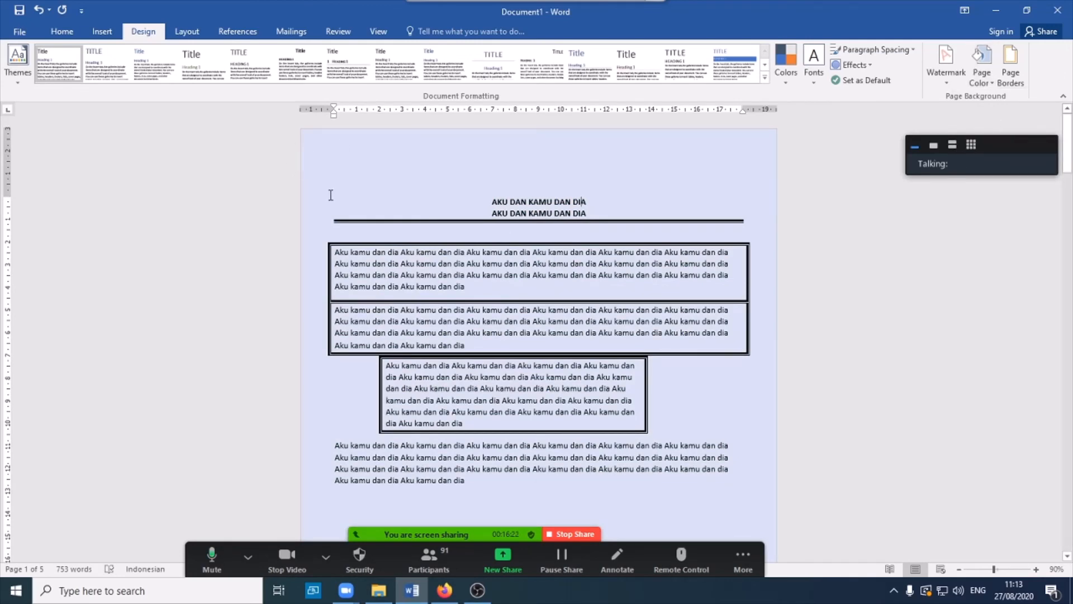
Add a 3 pt box page border in a thick-and-thin double-line style to the whole document.
{"action": "left_click", "coordinate": [1009, 73]}
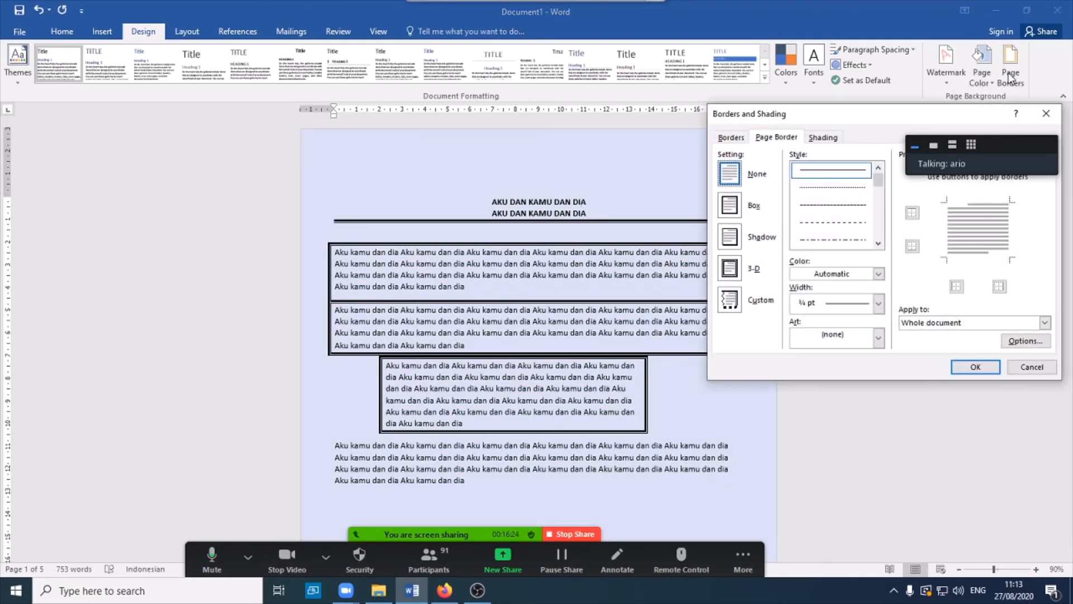
{"action": "left_click_drag", "start_coordinate": [878, 181], "coordinate": [879, 196]}
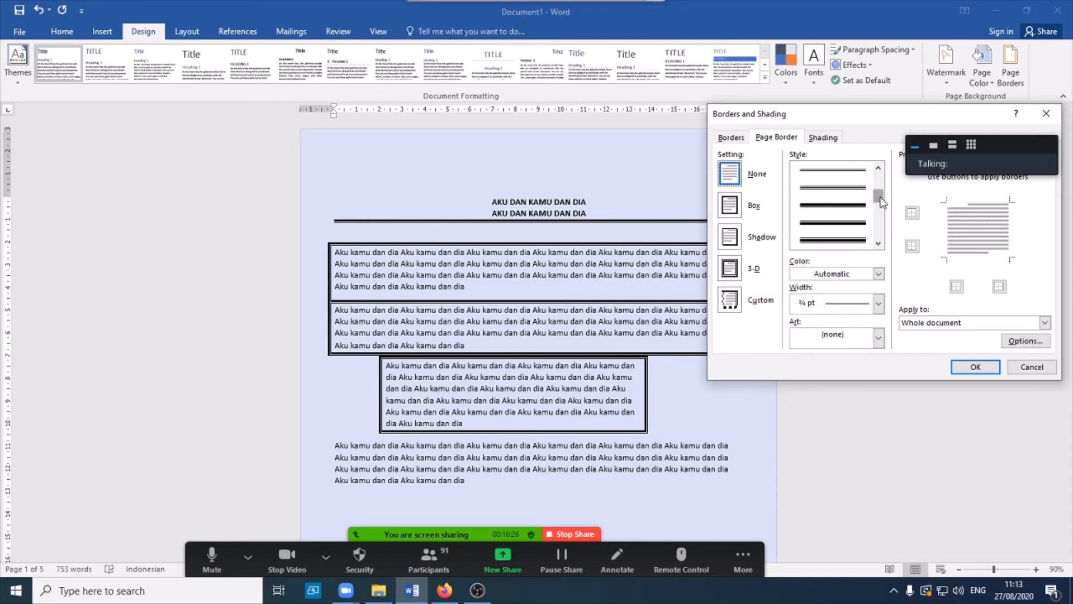
{"action": "left_click", "coordinate": [852, 211]}
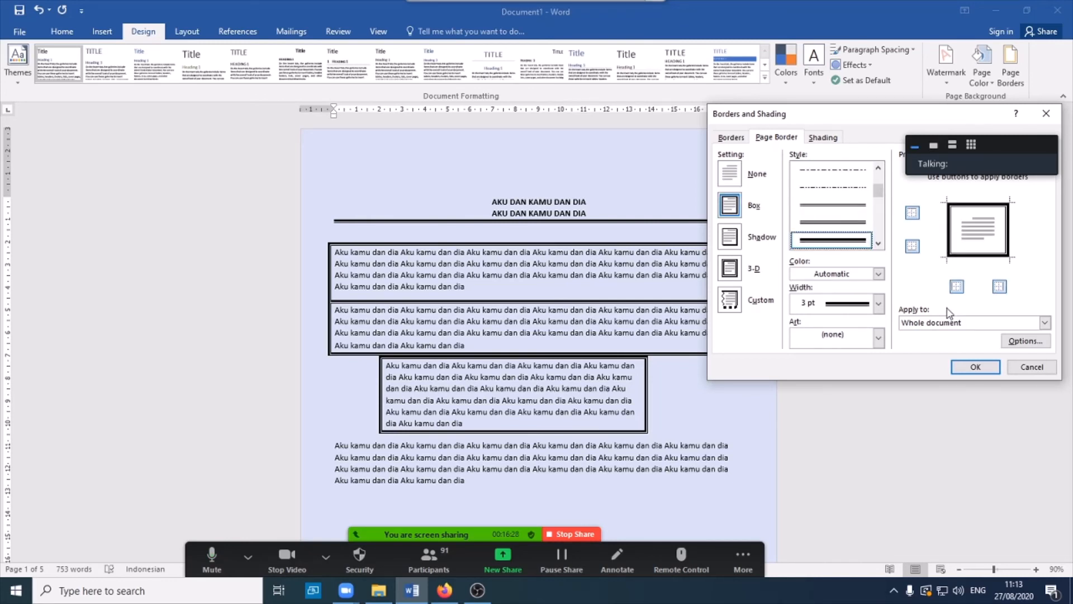
{"action": "left_click", "coordinate": [965, 366]}
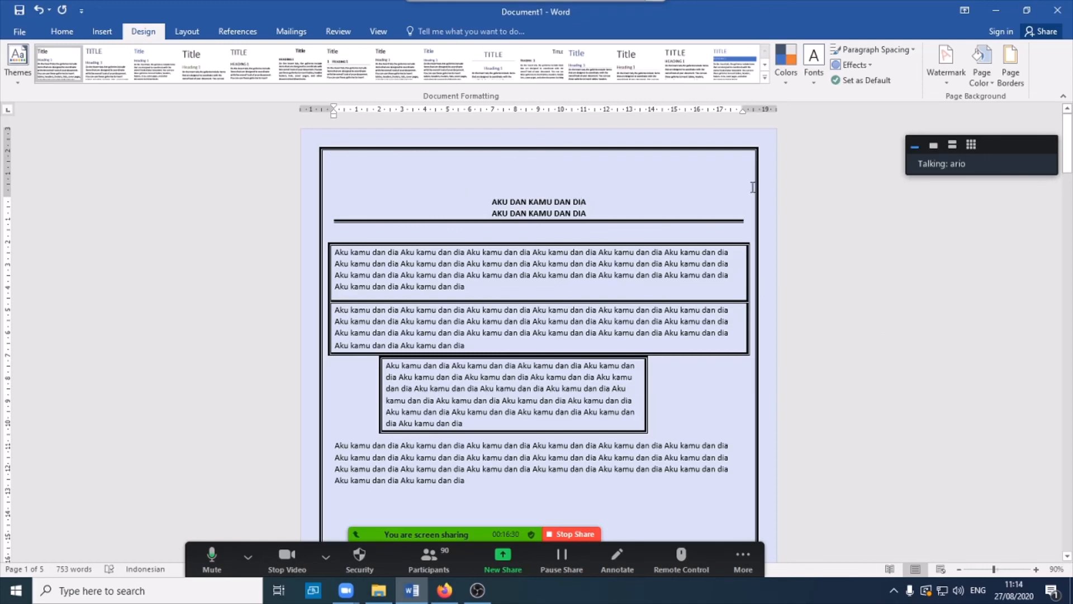
Examine the page border on the first two pages and review its style settings without changing them.
{"action": "scroll", "coordinate": [781, 406], "scroll_direction": "down", "scroll_amount": 8}
{"action": "scroll", "coordinate": [781, 413], "scroll_direction": "up", "scroll_amount": 3}
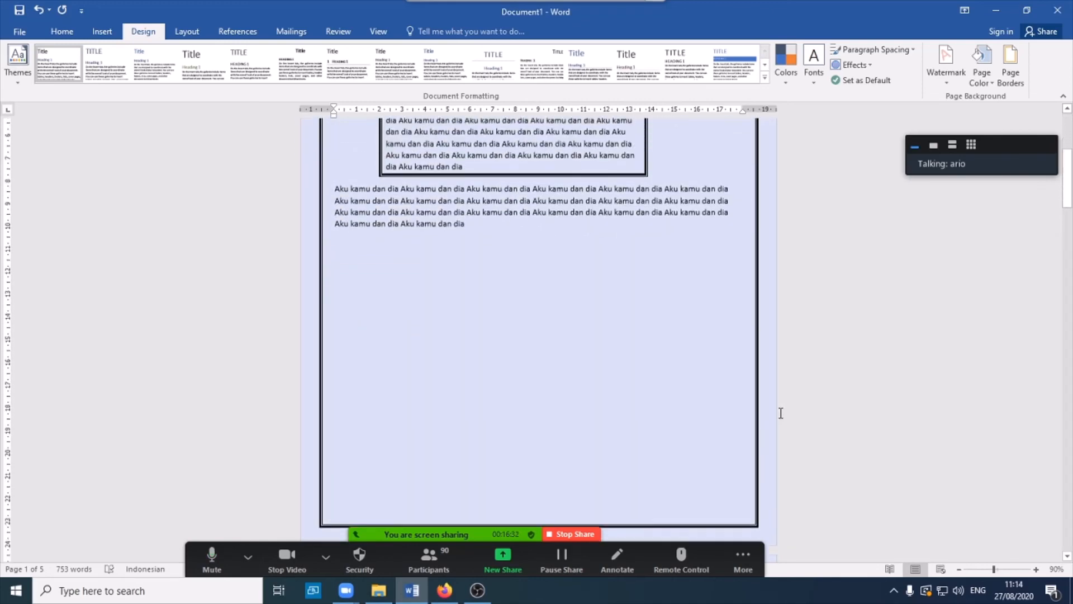
{"action": "scroll", "coordinate": [780, 413], "scroll_direction": "up", "scroll_amount": 6}
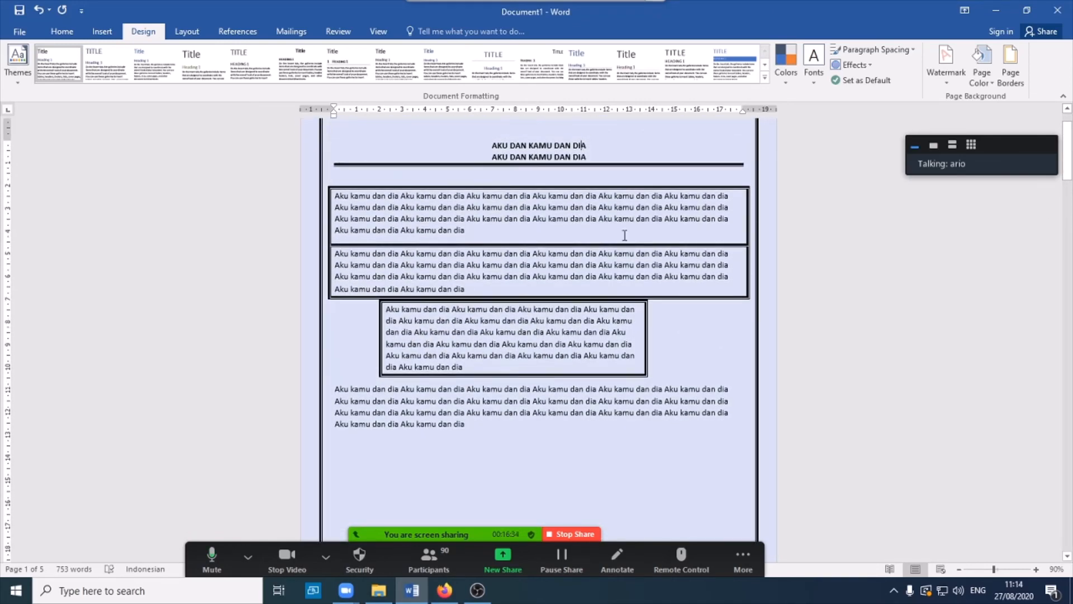
{"action": "scroll", "coordinate": [696, 242], "scroll_direction": "up", "scroll_amount": 2}
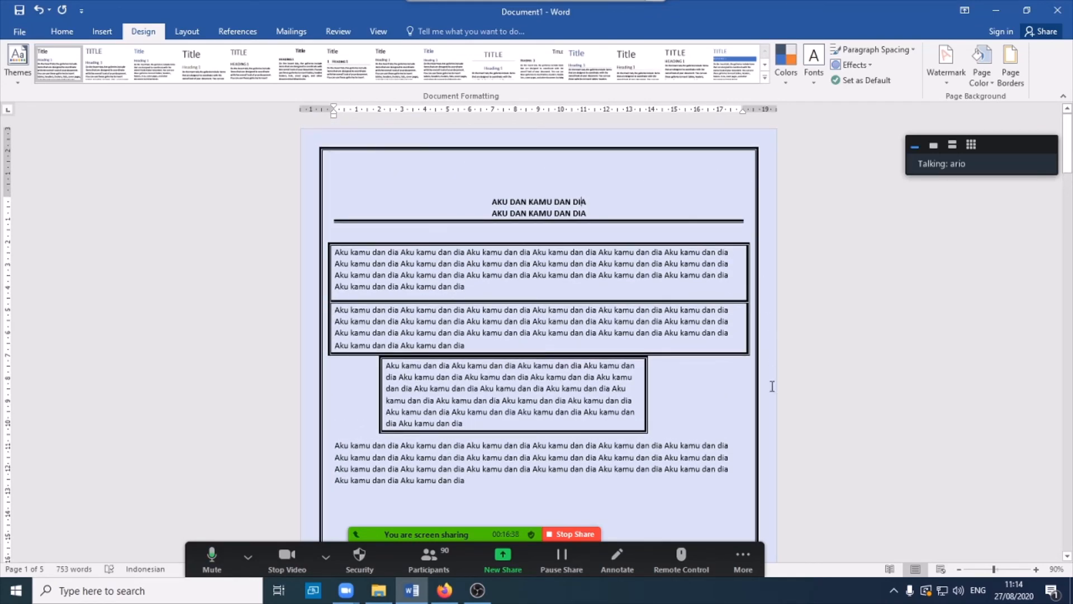
{"action": "scroll", "coordinate": [749, 424], "scroll_direction": "down", "scroll_amount": 10}
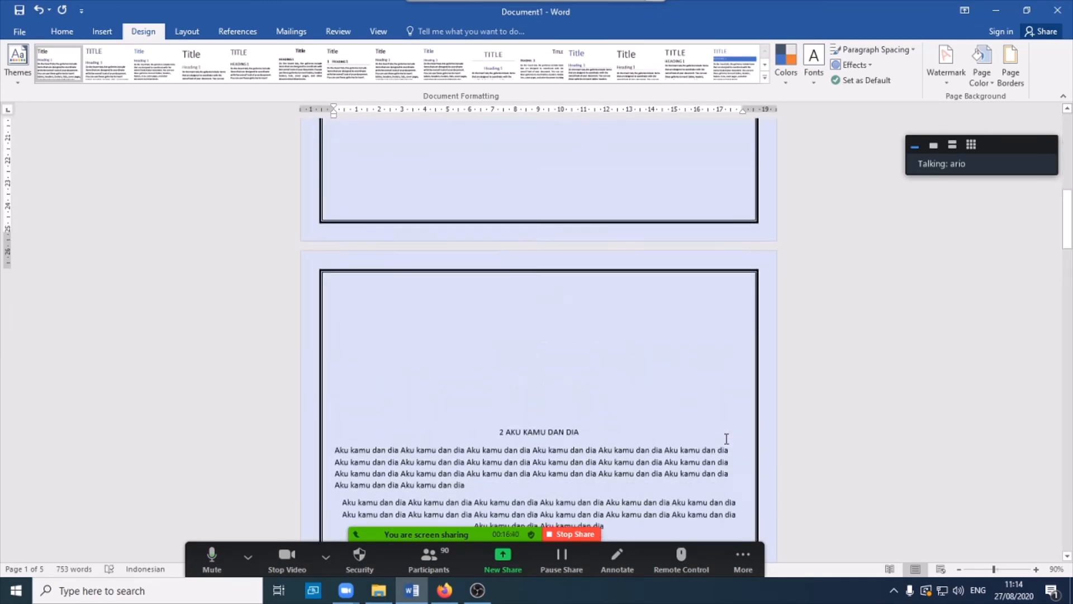
{"action": "scroll", "coordinate": [726, 439], "scroll_direction": "up", "scroll_amount": 10}
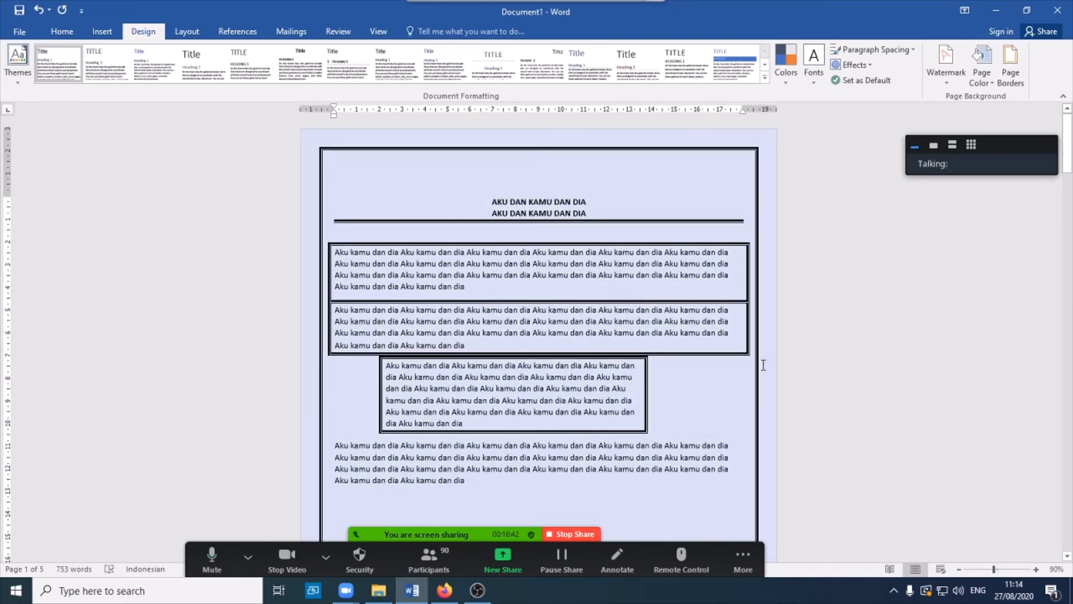
{"action": "left_click", "coordinate": [1010, 66]}
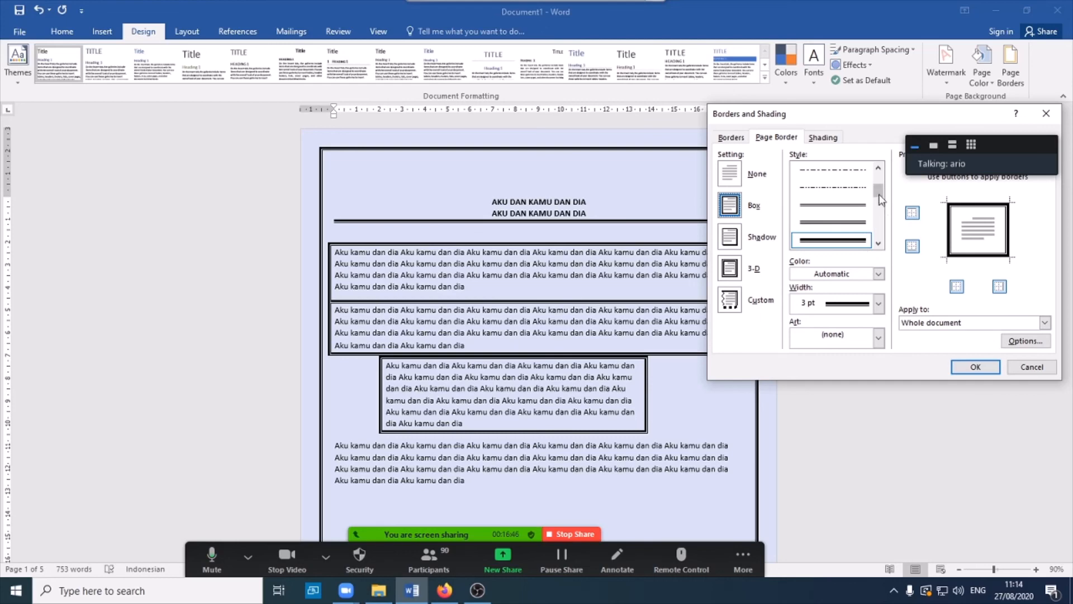
{"action": "left_click", "coordinate": [1010, 369]}
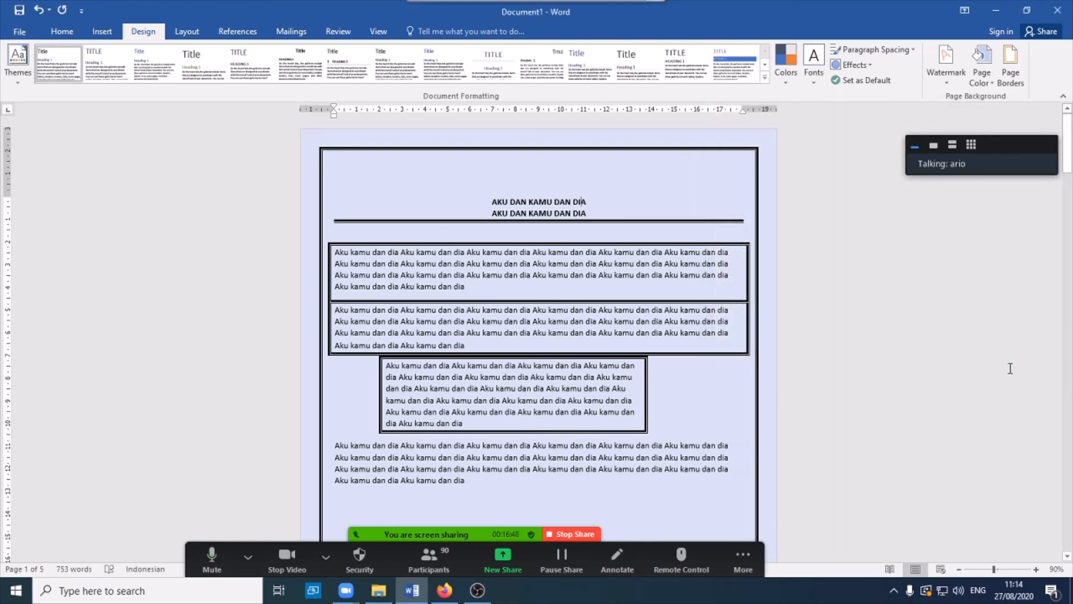